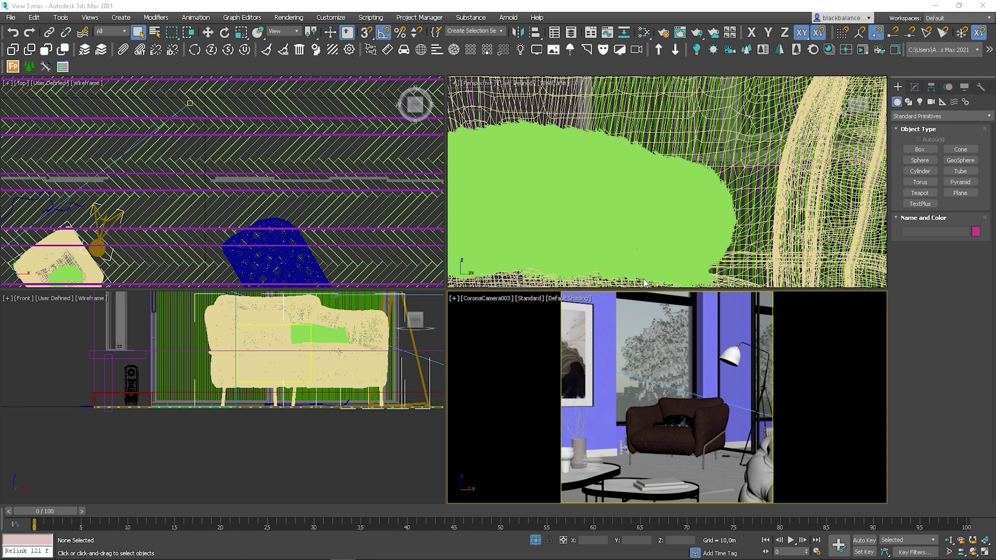
Open the Corona render setup's render elements and inspect the settings of the Lamp and Interactive LightMix elements.
left_click(663, 34)
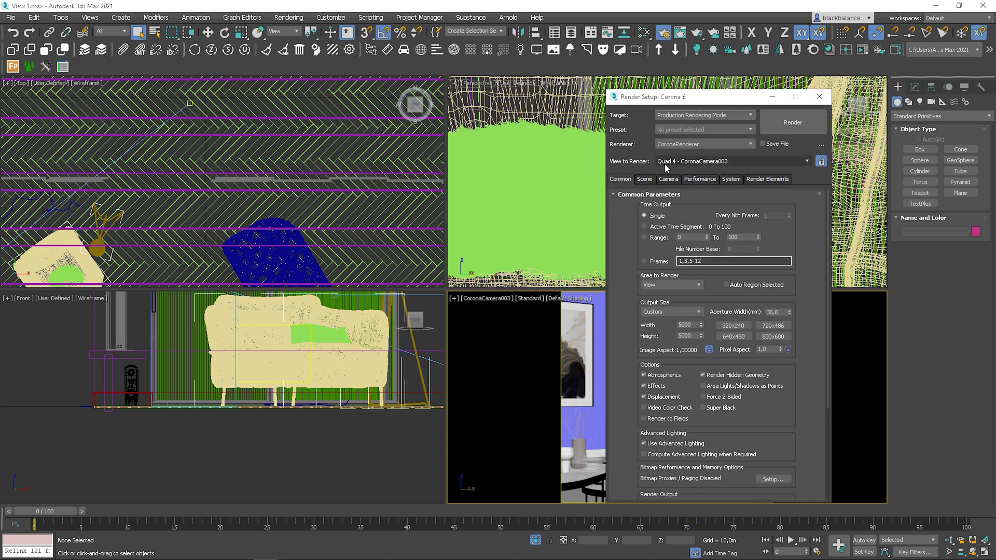
left_click(767, 179)
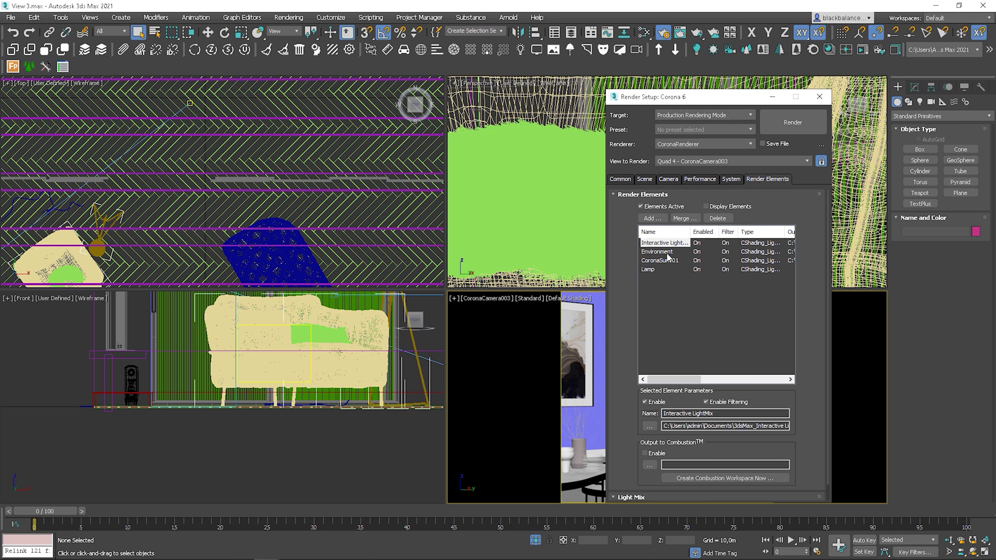
left_click(652, 271)
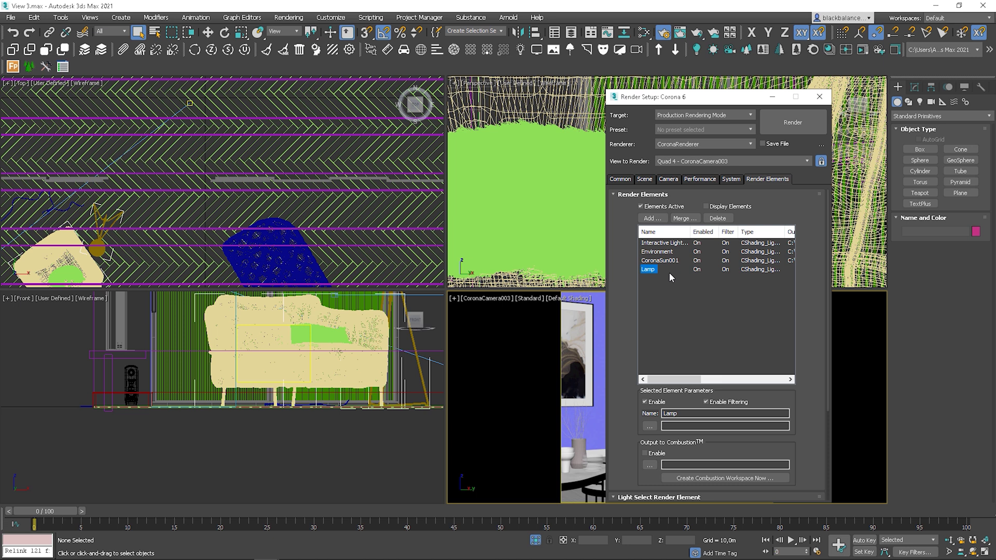
left_click(671, 243)
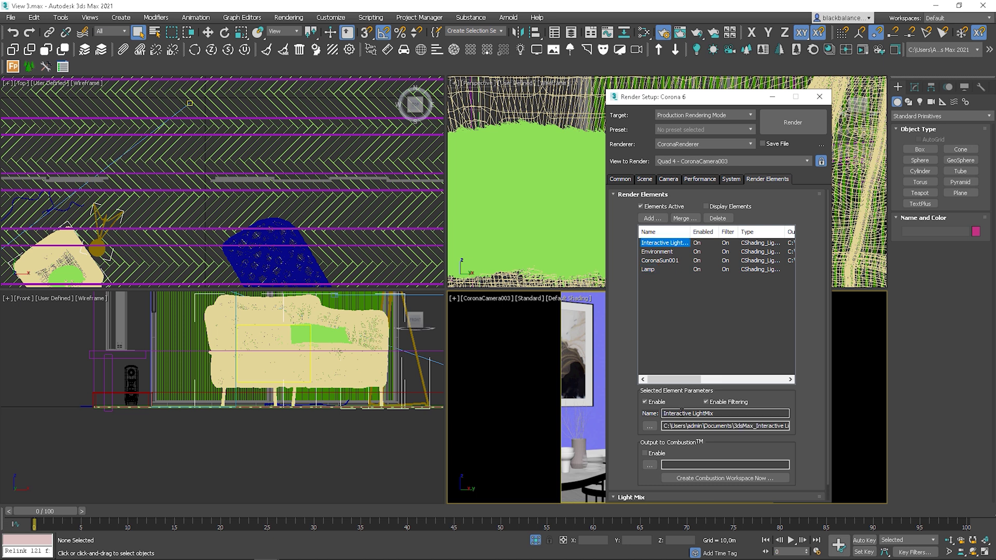
left_click_drag(677, 413, 714, 414)
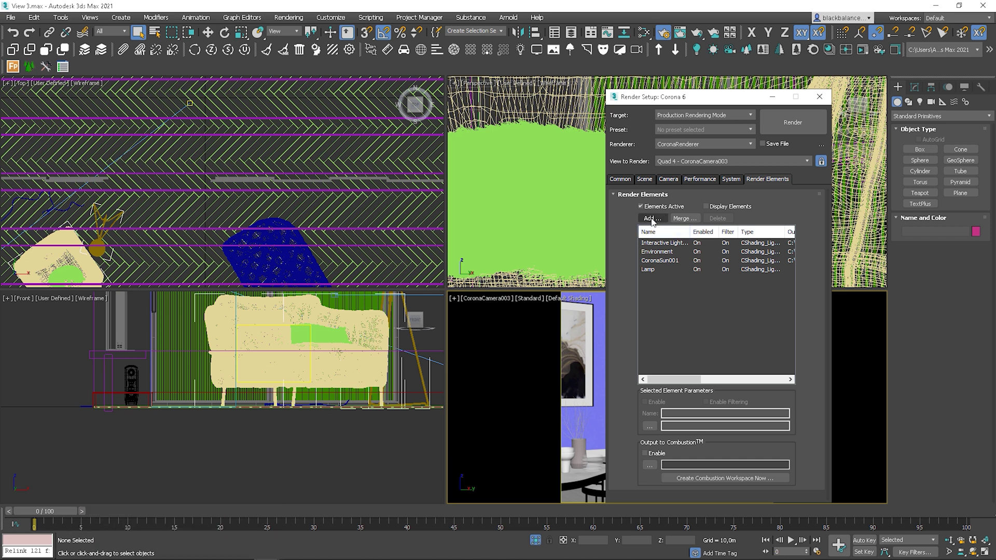
Add a CShading_LightMix render element to the scene's render elements.
left_click(652, 220)
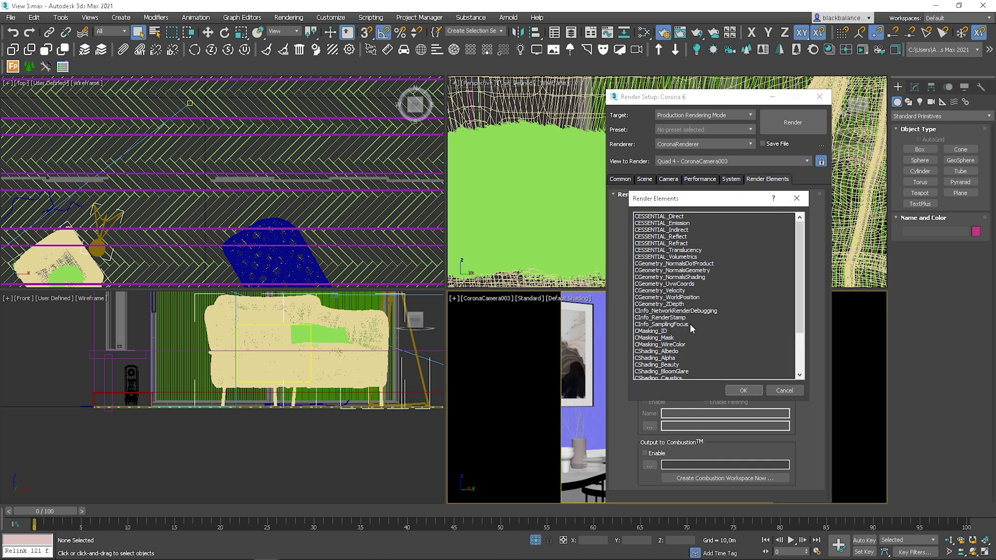
scroll(690, 324, "down", 3)
left_click(649, 338)
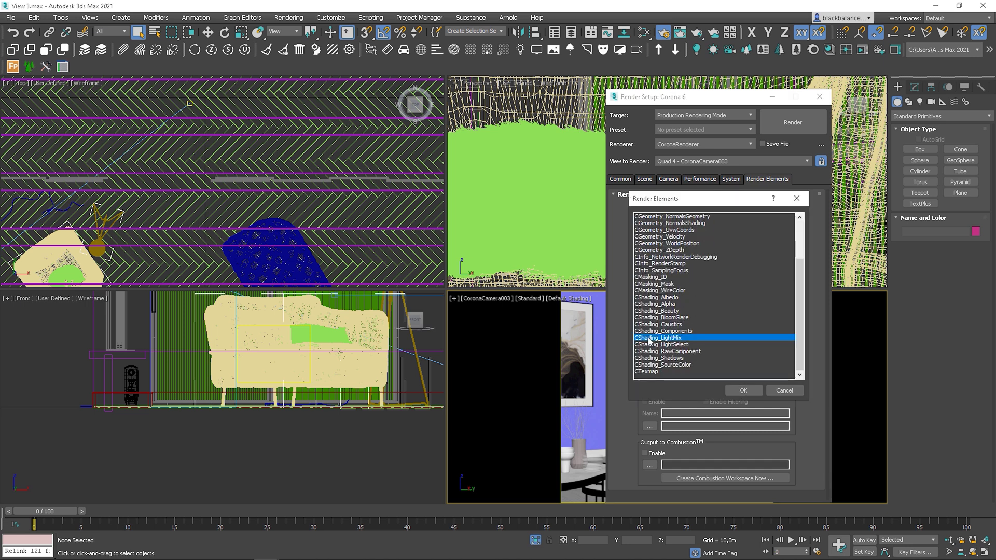
left_click(742, 390)
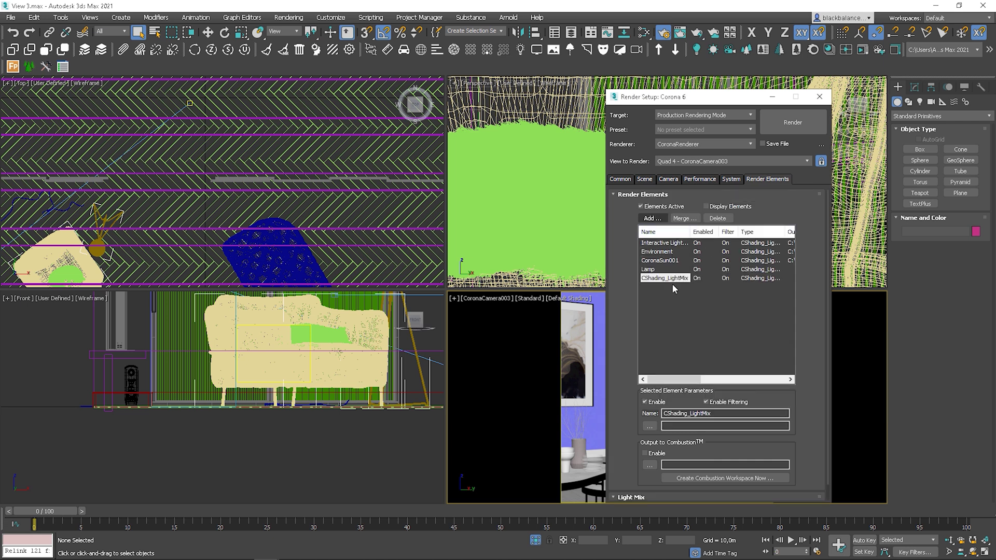
Display the Corona frame buffer with its LightMix controls and delete the CShading_LightMix render element.
left_click(859, 52)
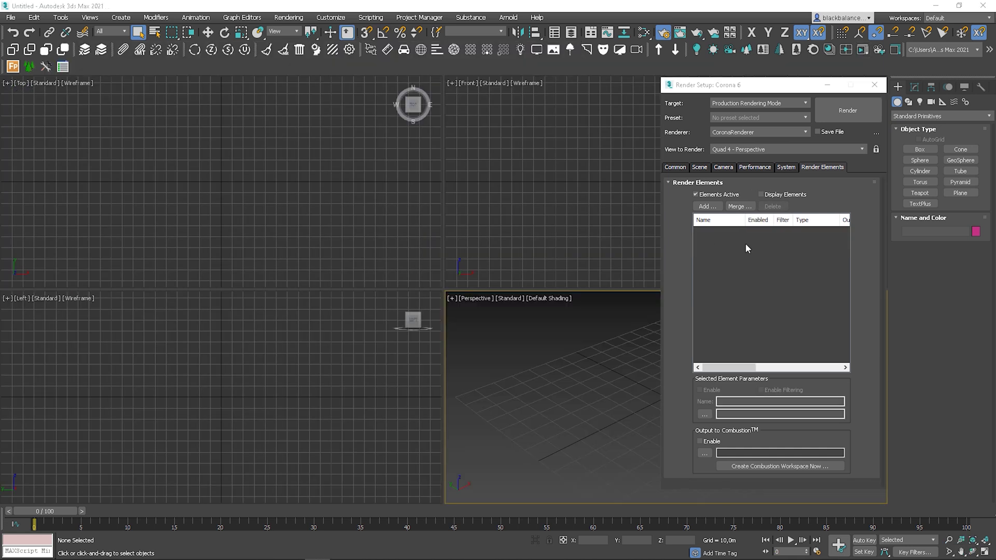
left_click(862, 49)
left_click_drag(480, 120, 560, 120)
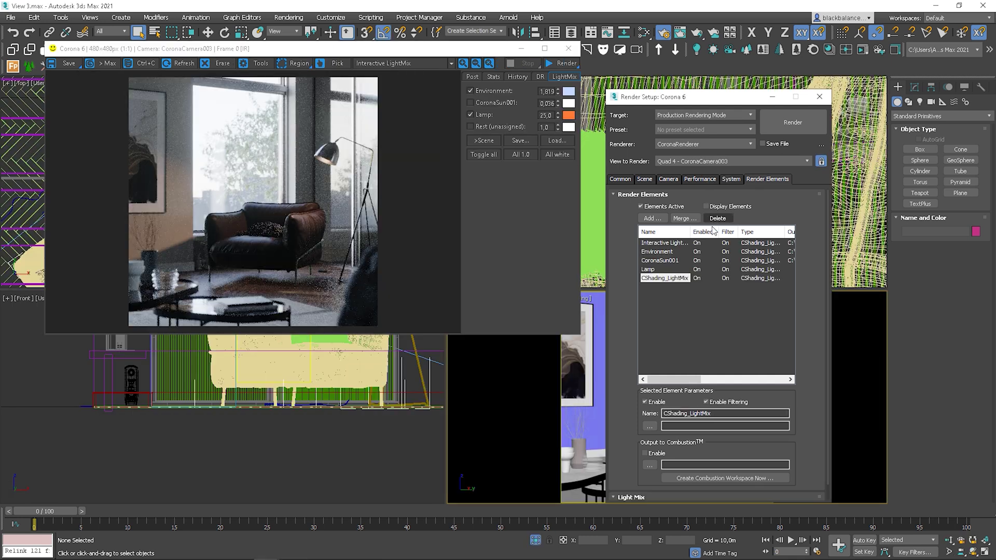
left_click(717, 228)
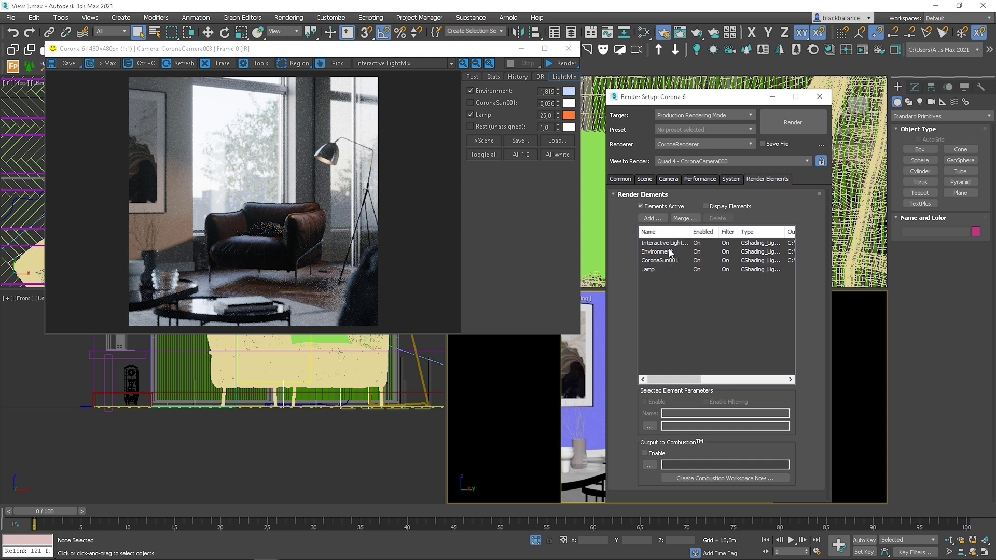
Add a CShading_LightSelect render element and name it "Envirnoment".
left_click(654, 218)
scroll(693, 301, "down", 3)
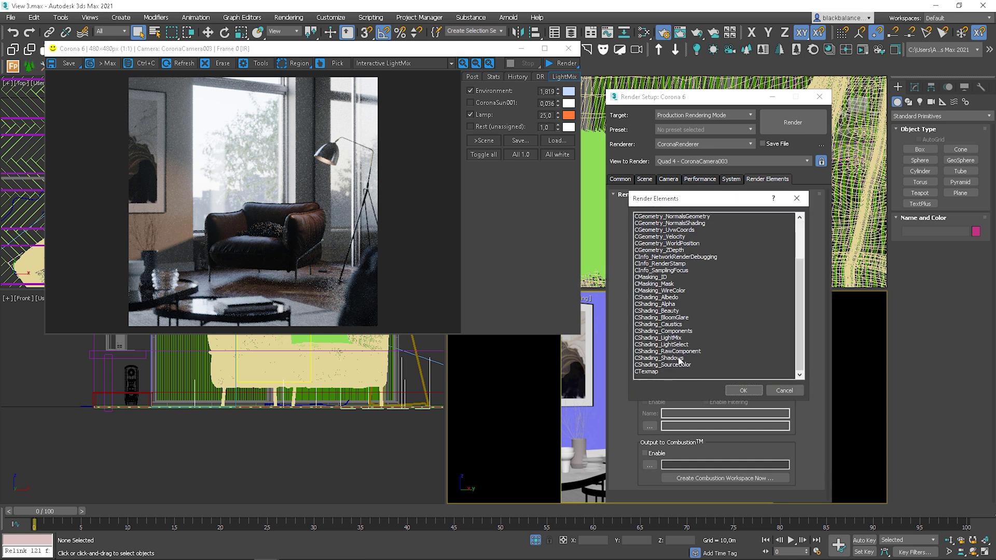
left_click(687, 345)
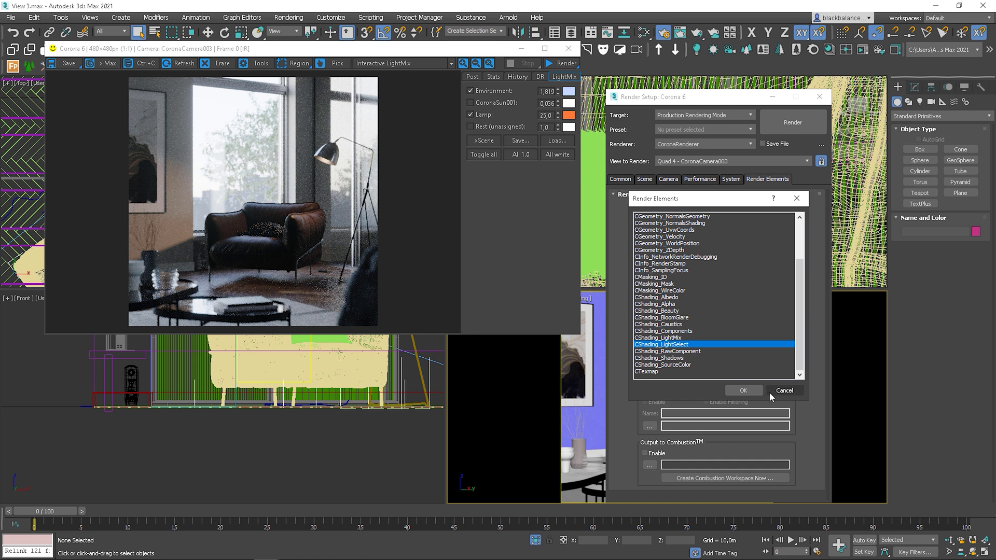
left_click(743, 390)
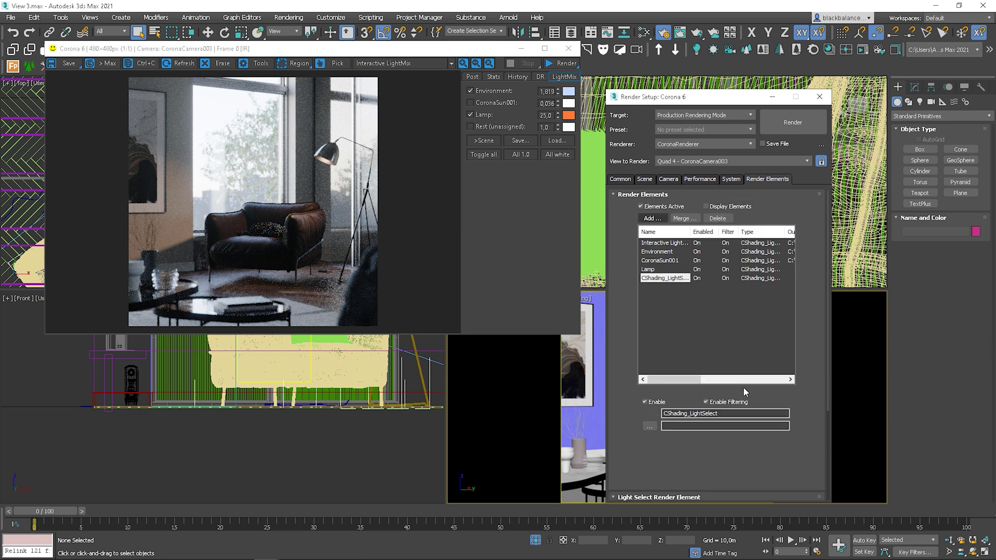
double_click(726, 413)
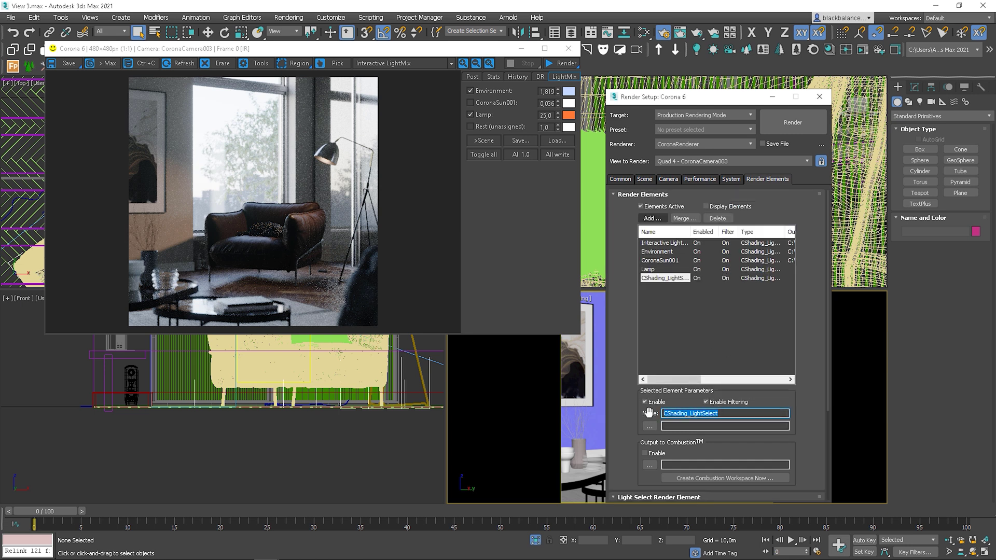
type("Floor Lamp")
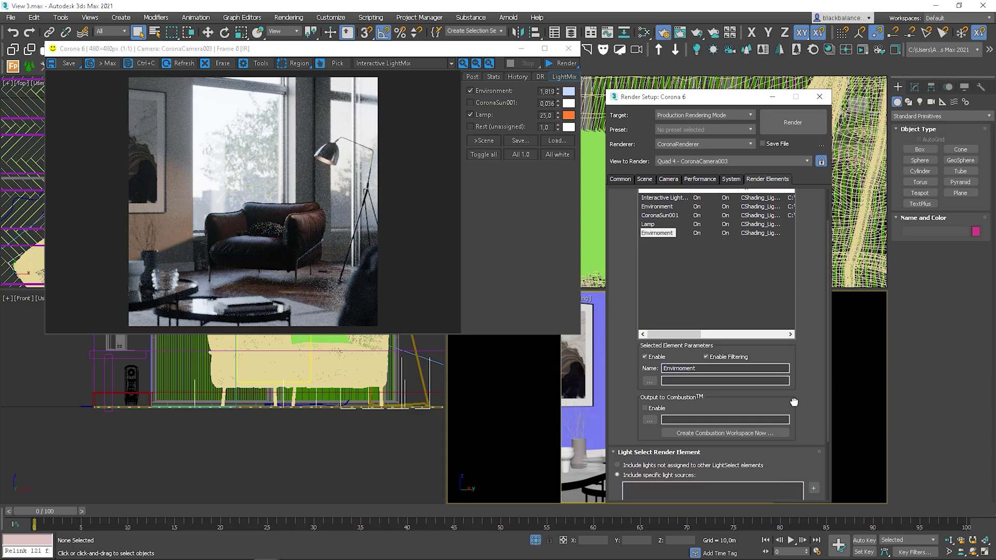
Include the environment light in the "Envirnoment" light select element.
scroll(794, 402, "down", 3)
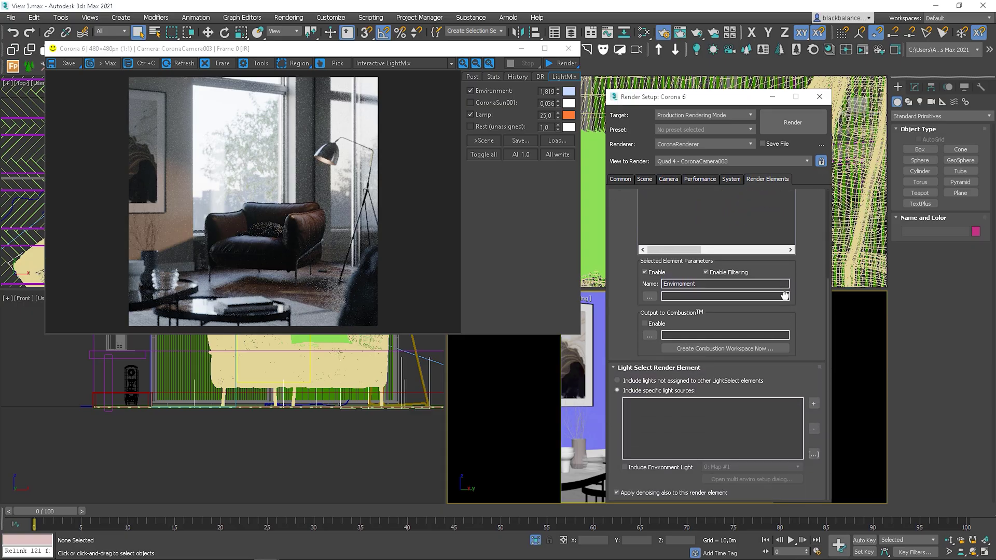
left_click(624, 468)
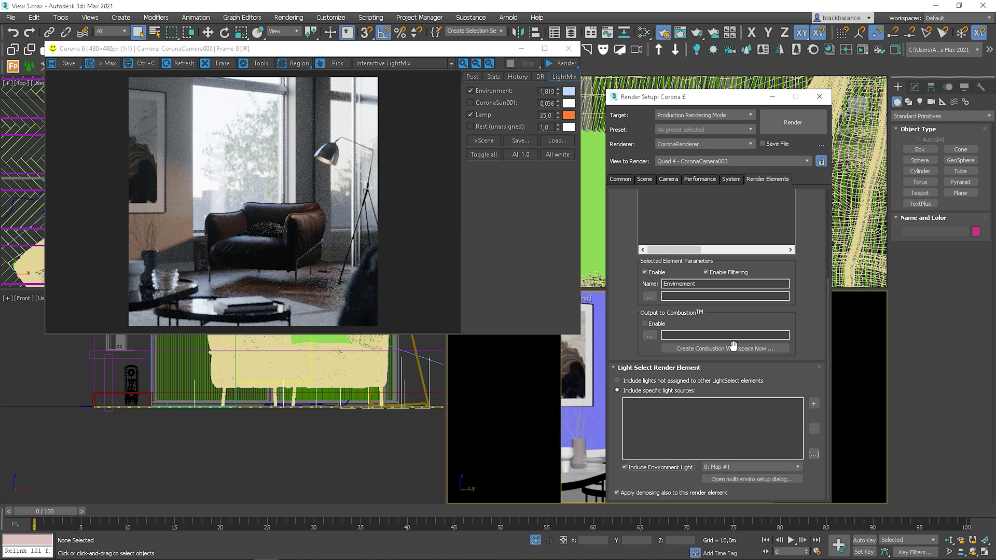
scroll(789, 306, "up", 2)
scroll(788, 305, "up", 3)
left_click(666, 279)
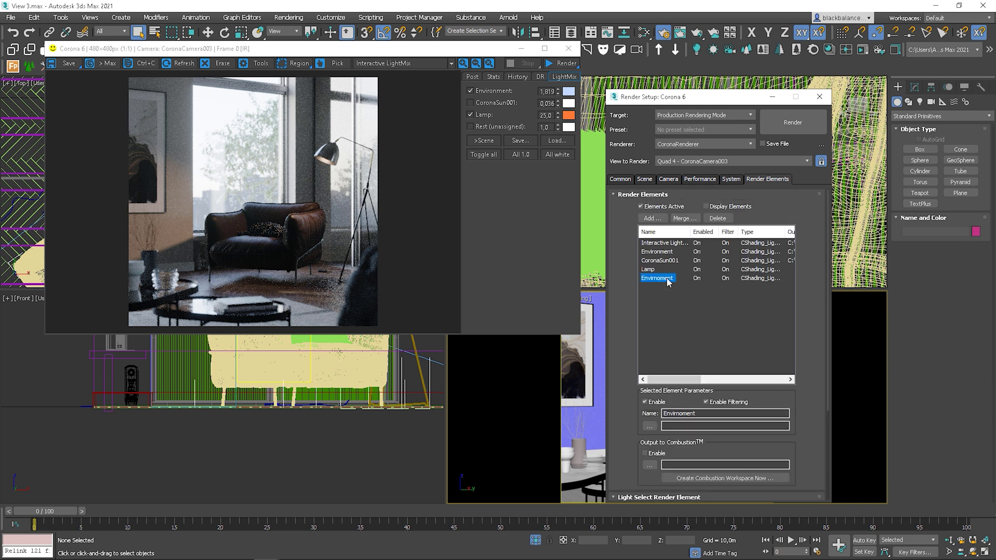
Add another CShading_LightSelect render element and name it "Lamp".
left_click(654, 219)
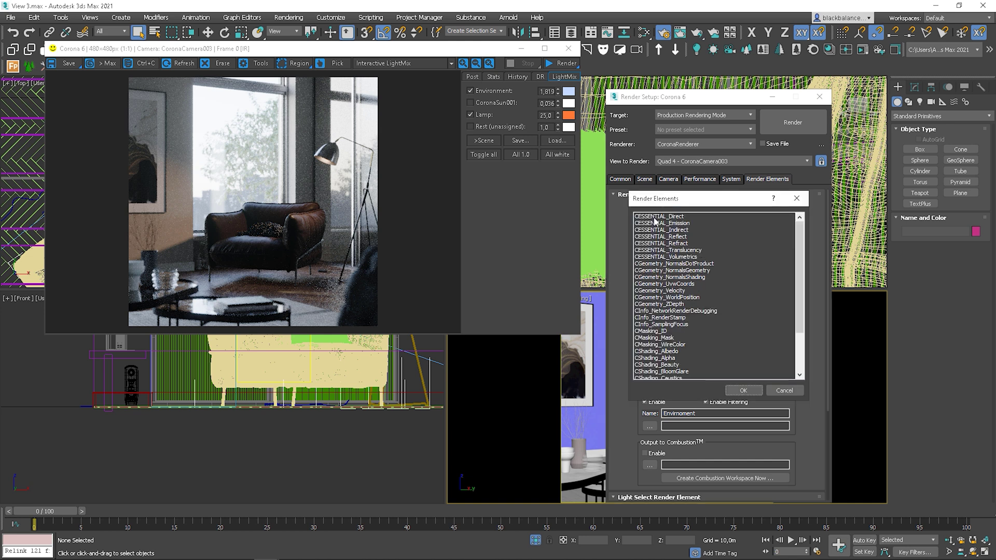
scroll(674, 332, "down", 3)
double_click(674, 347)
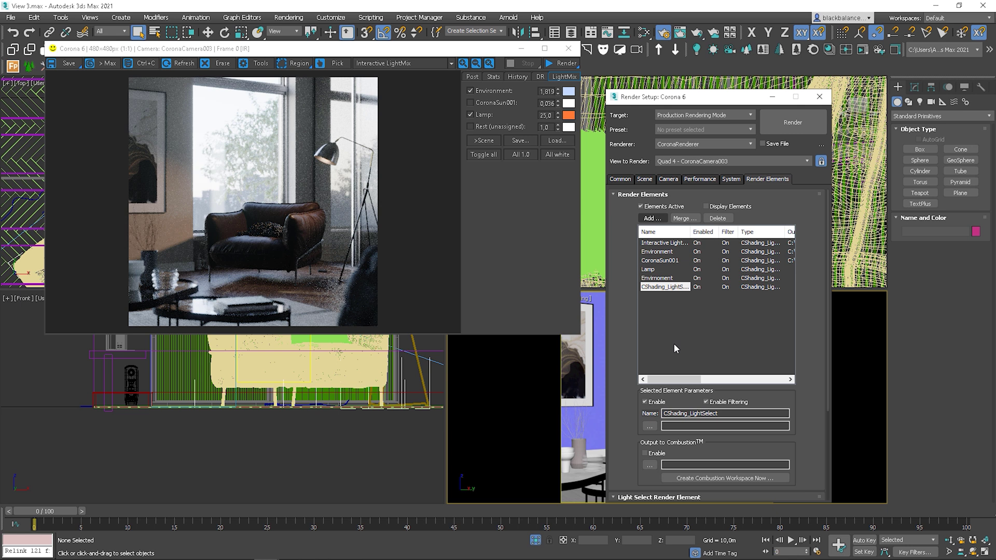
left_click_drag(732, 414, 626, 418)
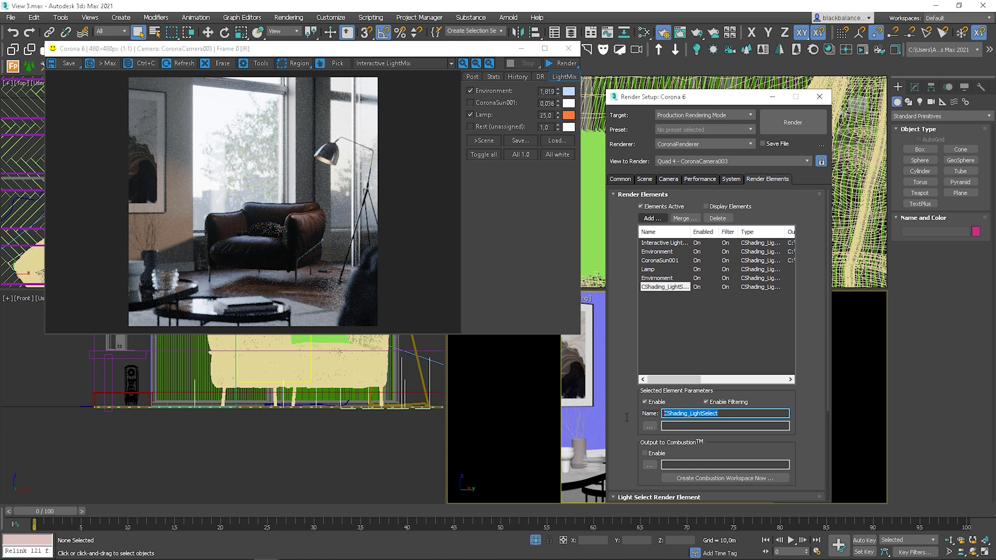
type("Lamp")
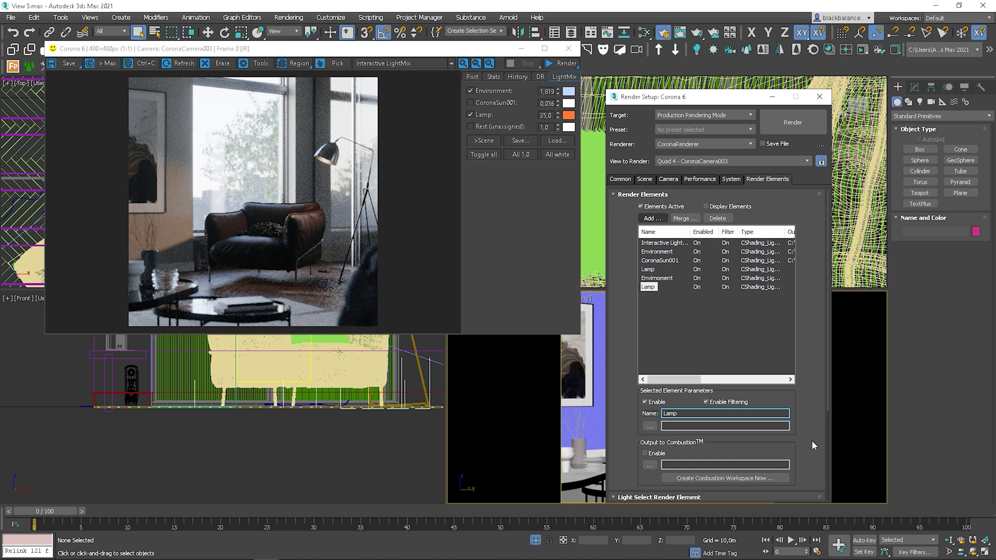
Pick CoronaLight002 from the scene as a specific light source for the new Lamp element and remove it from the list again.
left_click_drag(811, 440, 799, 257)
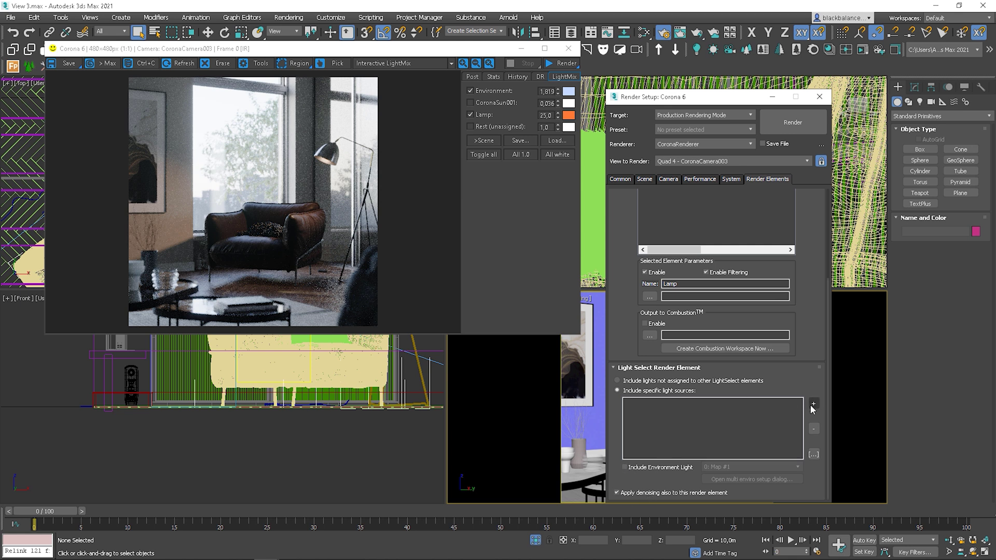
left_click(310, 359)
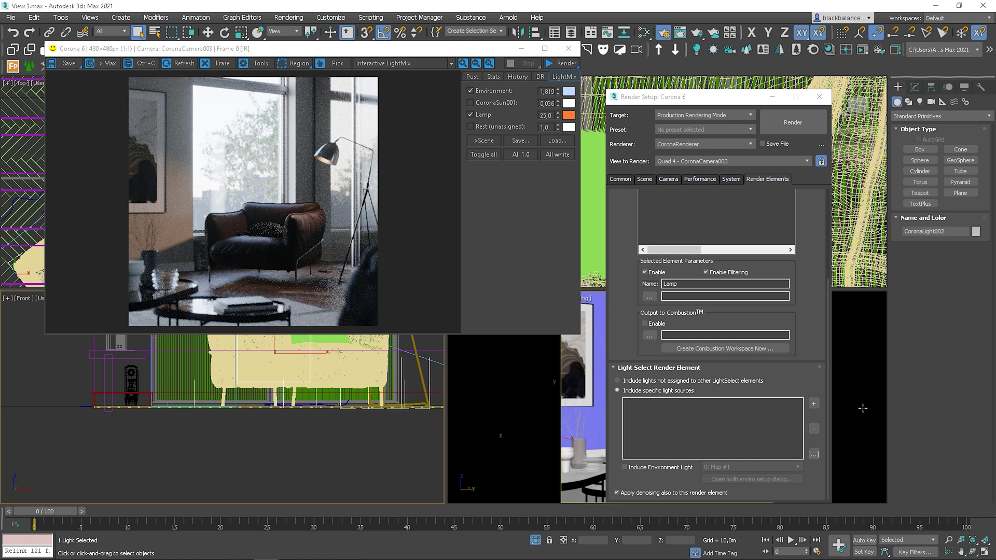
left_click(813, 405)
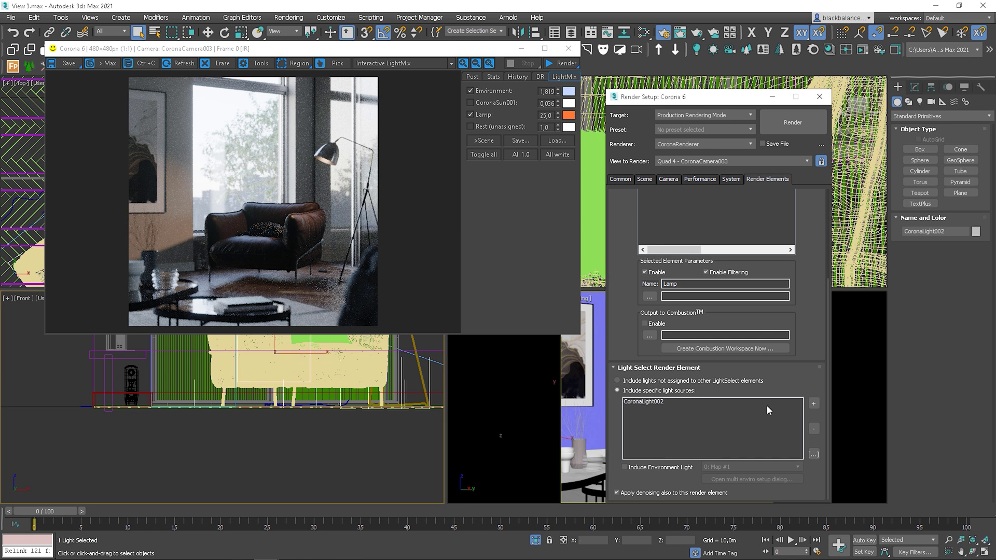
left_click(666, 405)
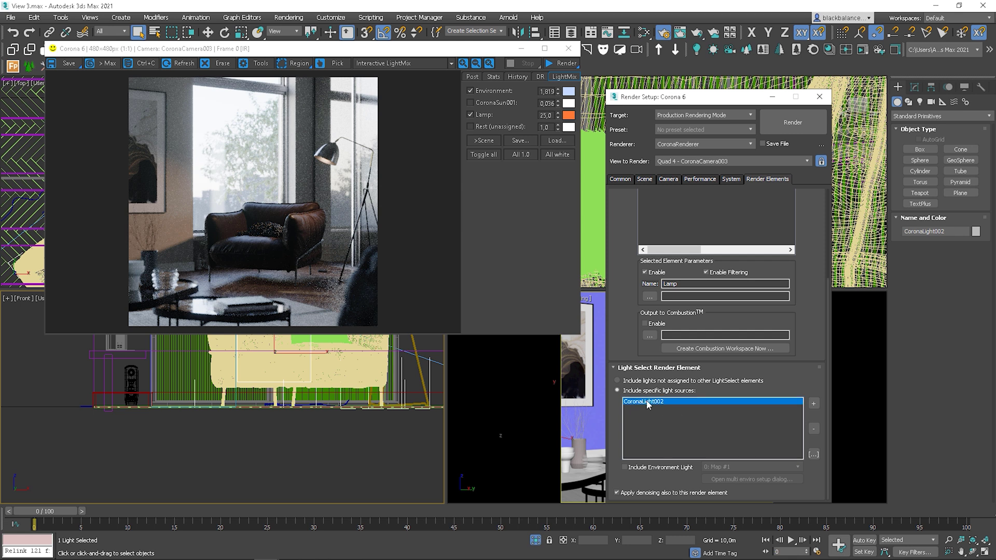
left_click(814, 429)
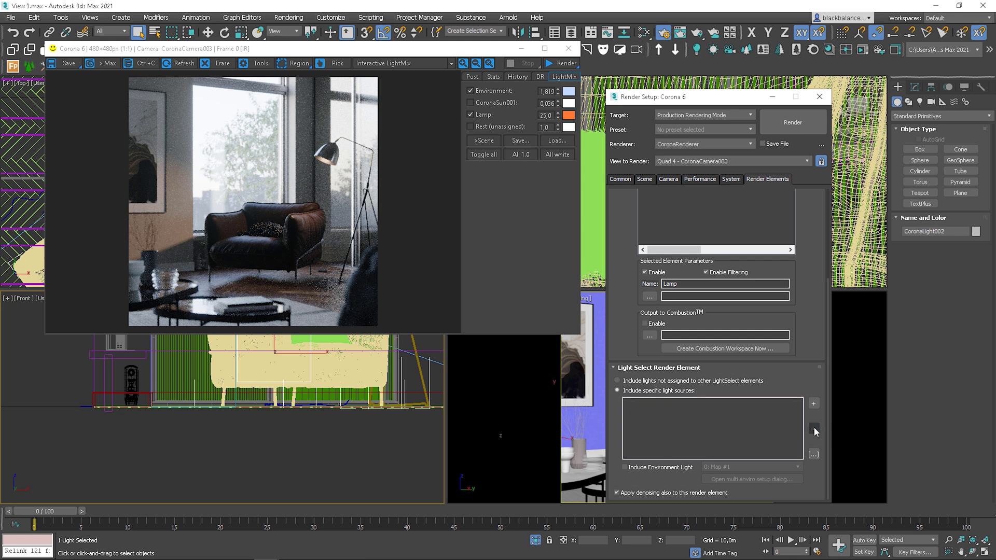
Examine the scene objects offered in the new Lamp element's Exclude/Include list and close it without changes.
left_click(813, 454)
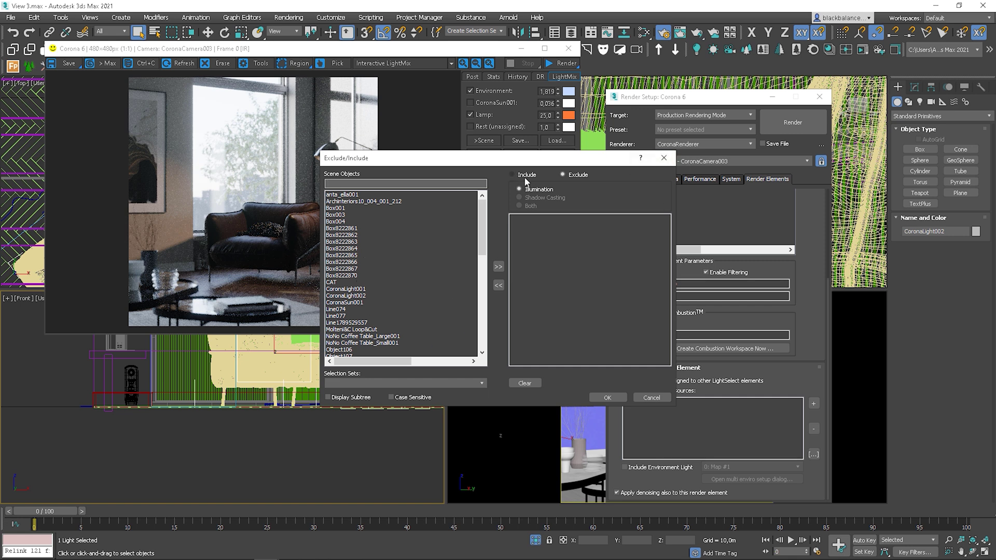
left_click(663, 160)
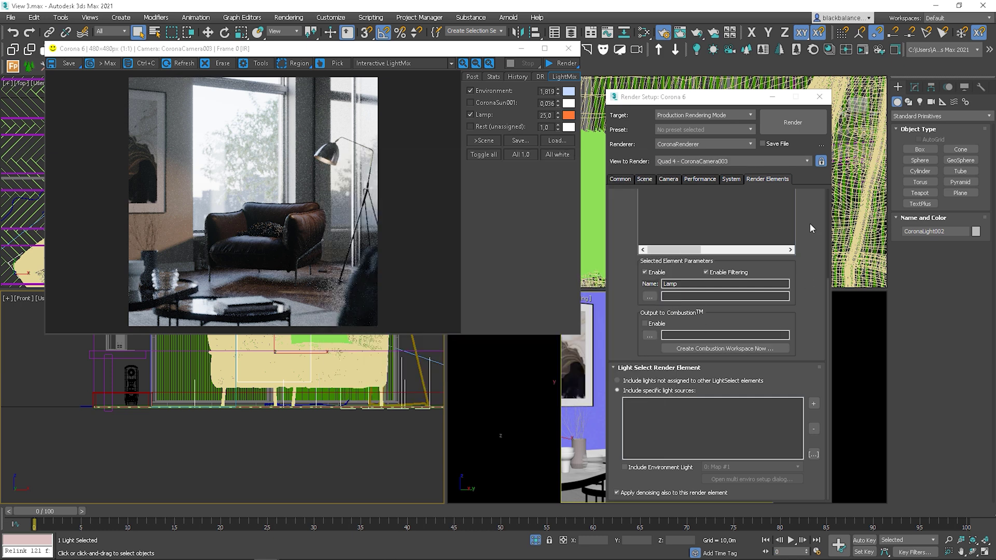
scroll(666, 309, "up", 3)
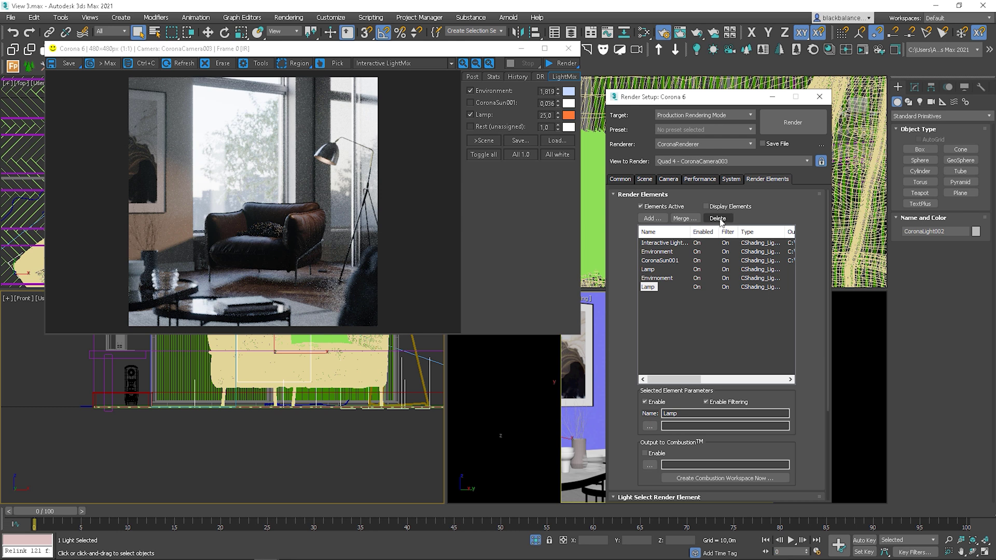
Delete the newly added "Lamp" and "Envirnoment" light select elements.
left_click(718, 219)
left_click(675, 279)
left_click(719, 219)
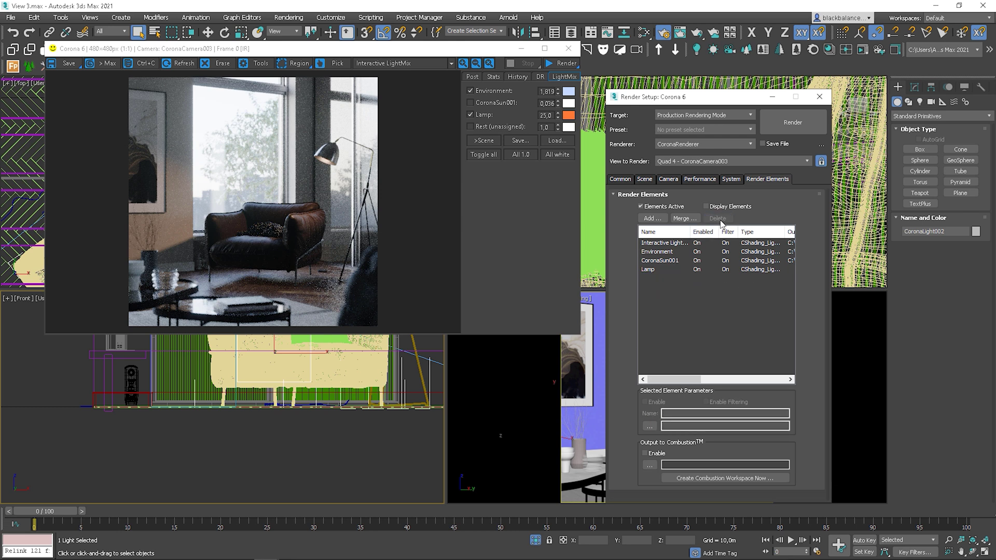
Examine the CESSENTIAL render elements available for adding, from Direct and Emission through Translucency and Volumetrics.
left_click(653, 218)
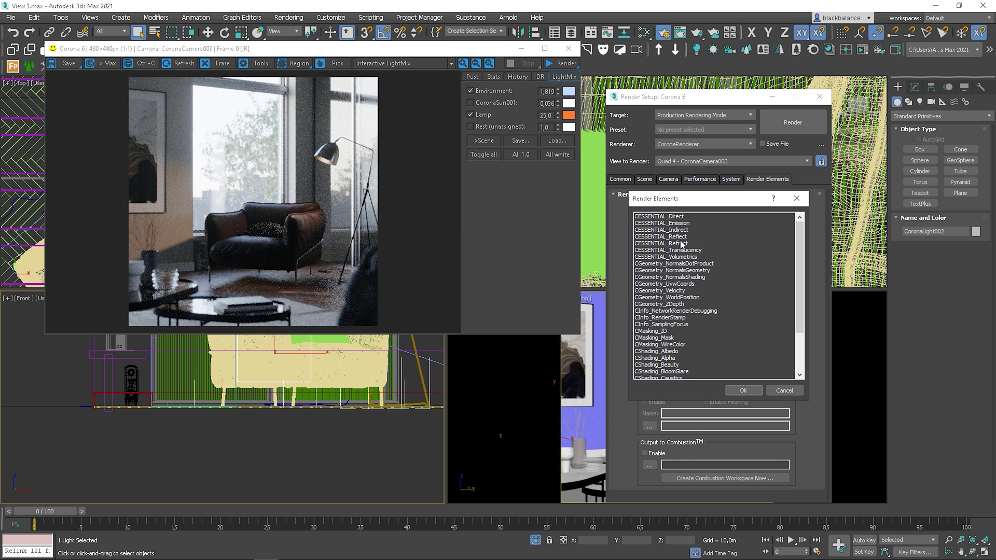
scroll(678, 332, "down", 3)
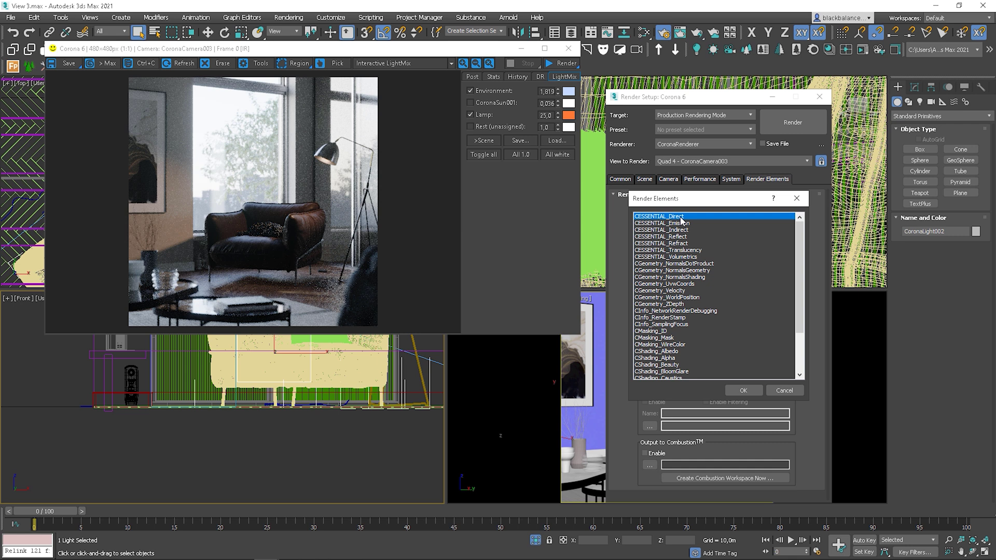
left_click(682, 224)
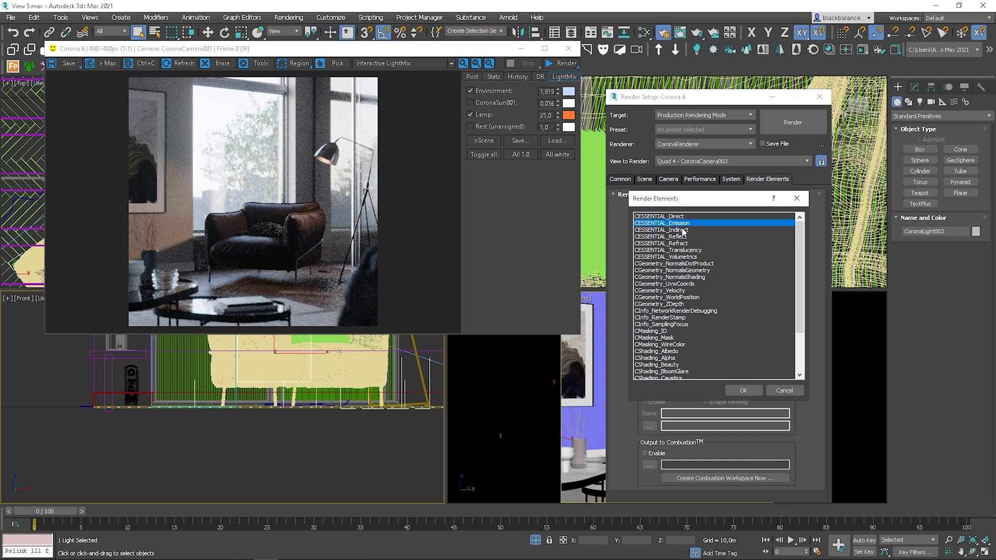
left_click(682, 231)
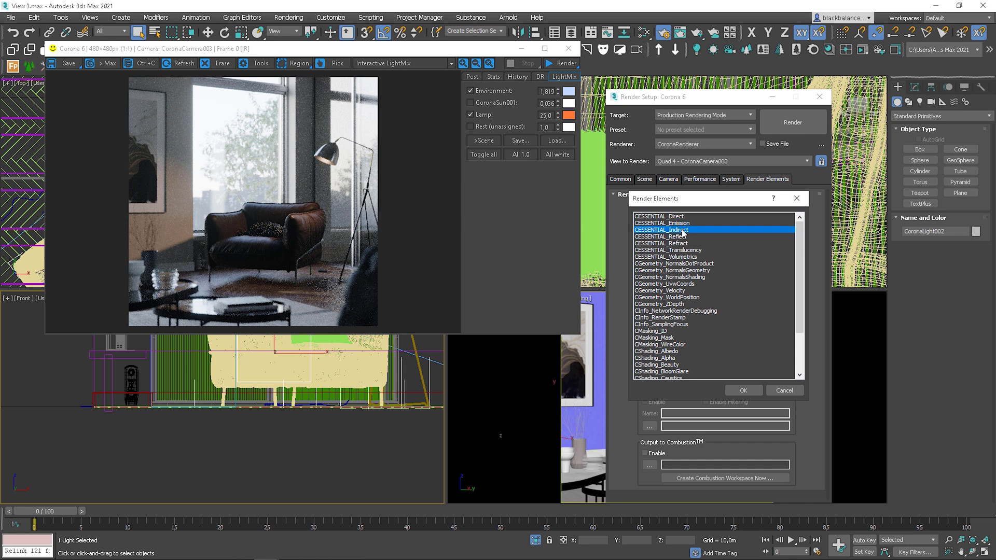
left_click(690, 237)
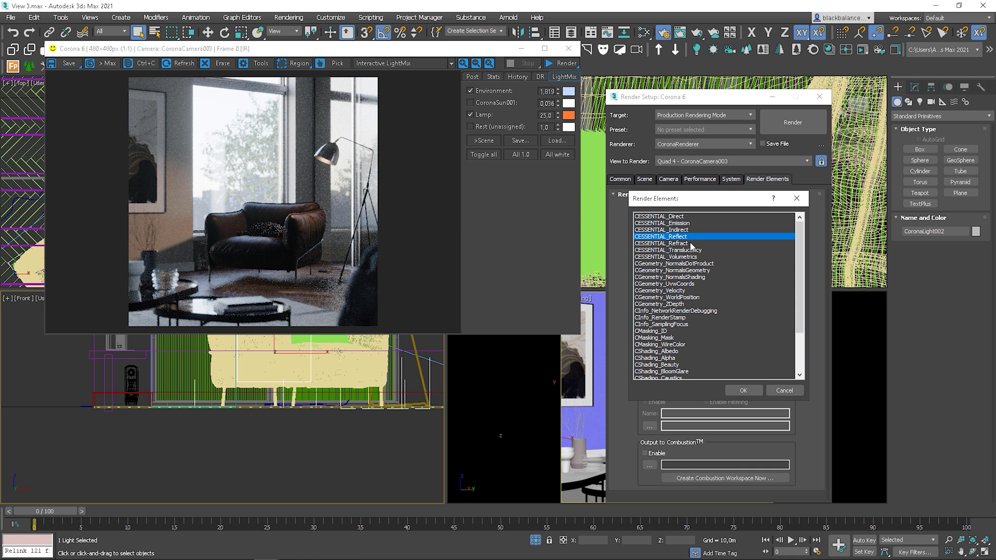
left_click(690, 243)
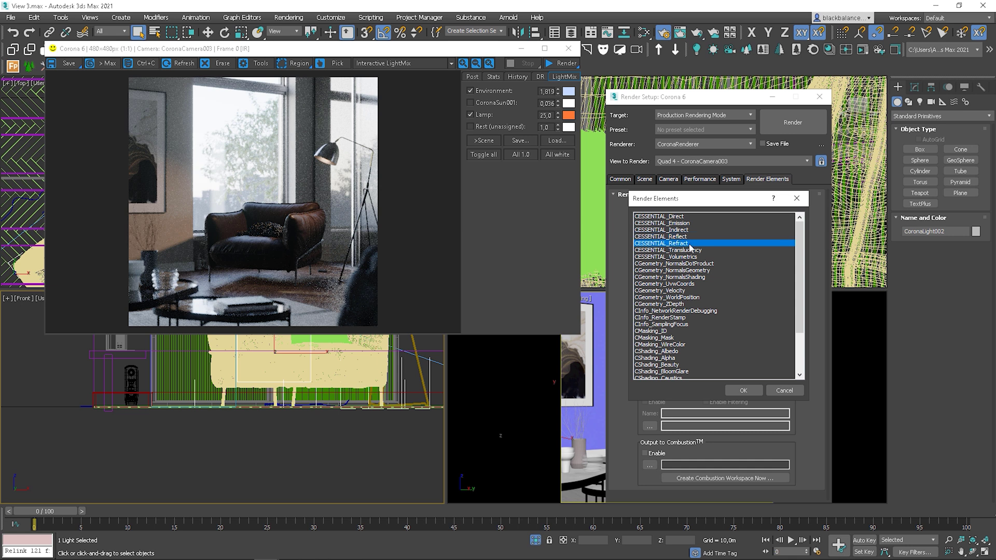
left_click(694, 251)
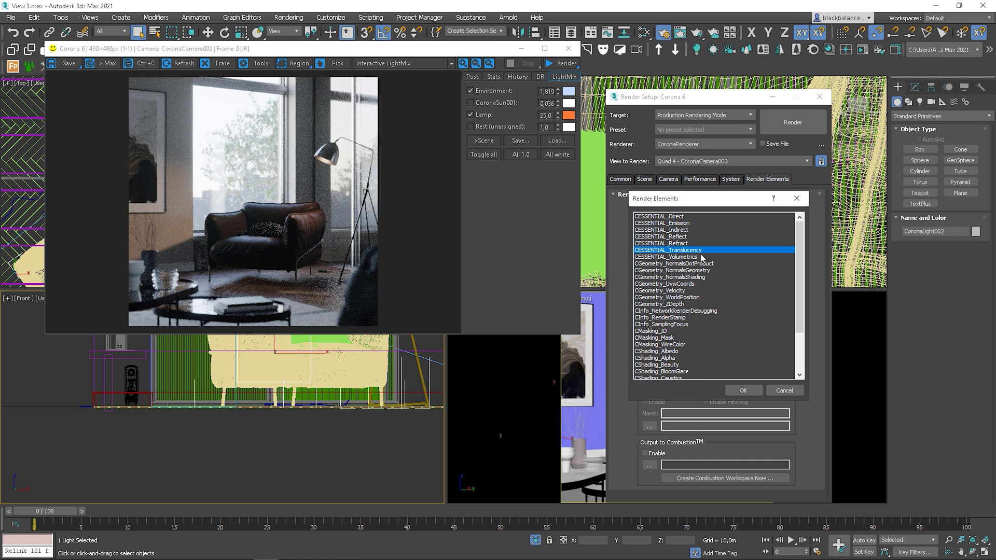
left_click(701, 257)
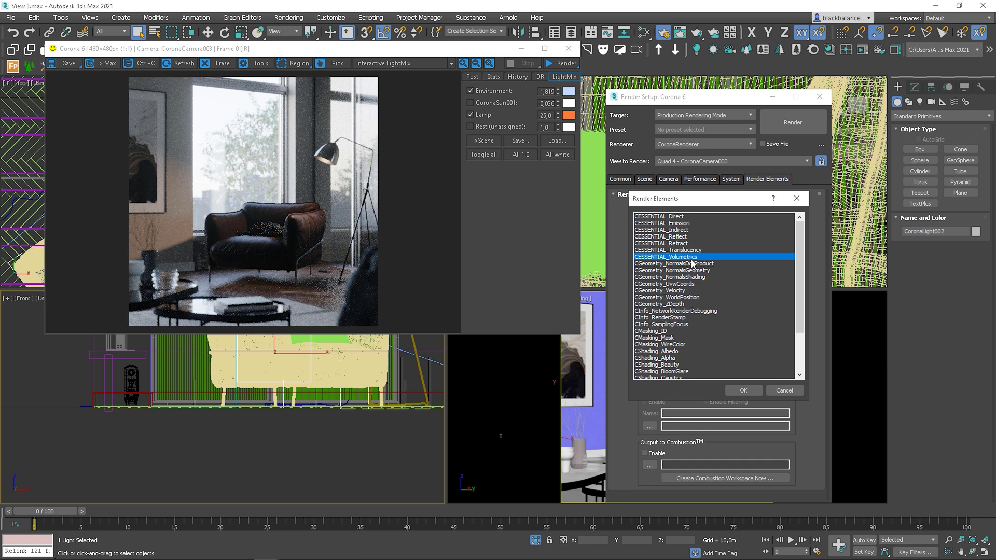
Add the CESSENTIAL_Reflect, CESSENTIAL_Refract, CGeometry_ZDepth, CMasking_Mask, CMasking_WireColor, CShading_Alpha and CShading_Components render elements together.
left_click(681, 237)
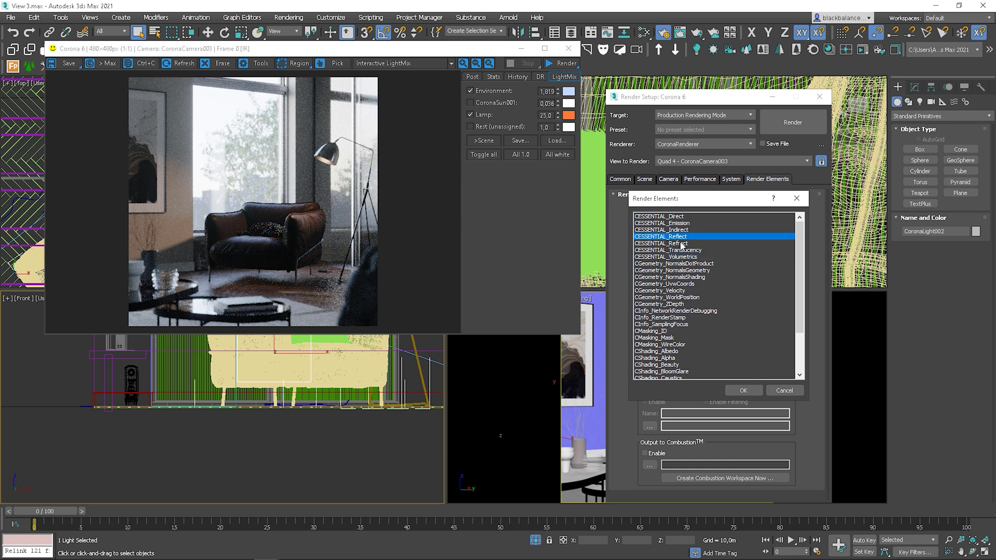
left_click(681, 243, "ctrl")
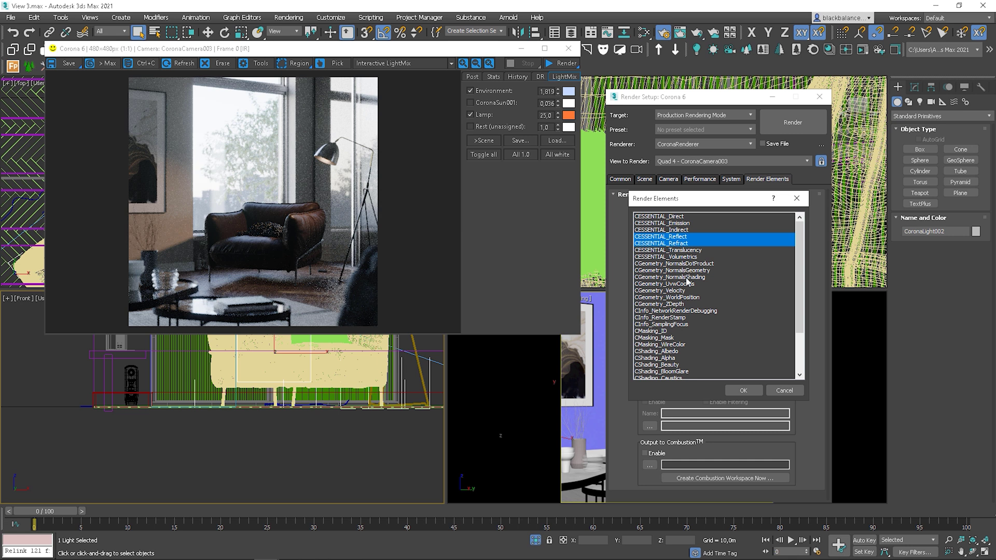
left_click(681, 305, "ctrl")
scroll(680, 310, "down", 1)
left_click(675, 317, "ctrl")
left_click(675, 324, "ctrl")
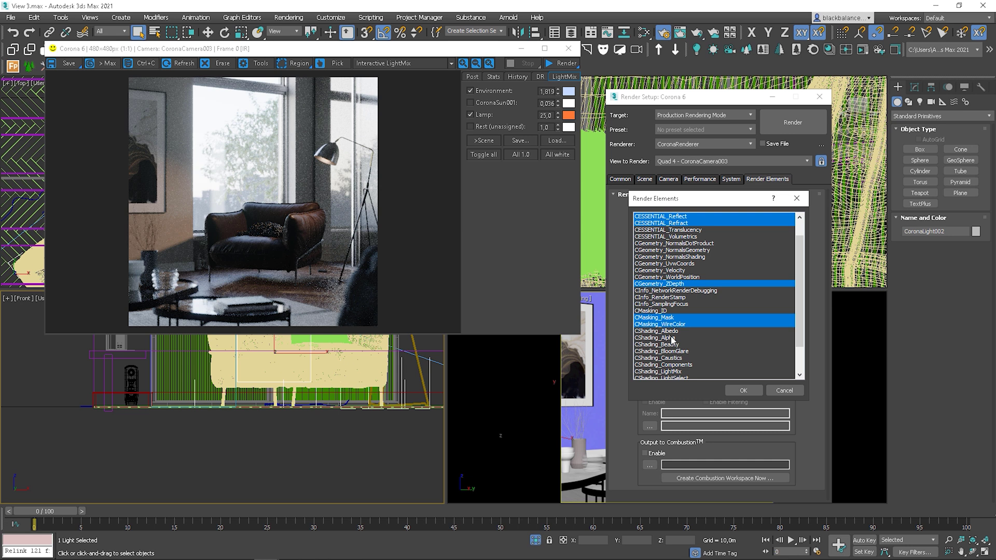
left_click(672, 338, "ctrl")
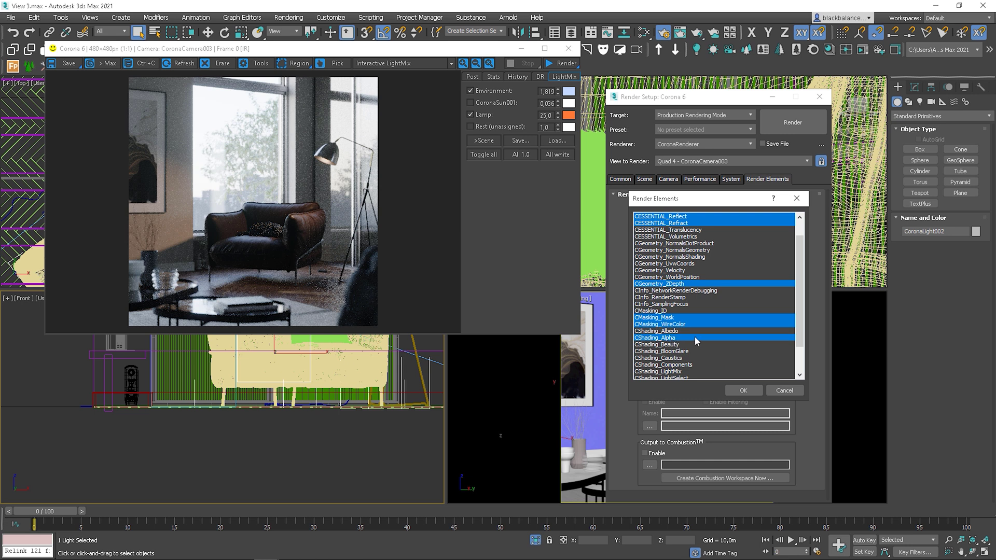
scroll(695, 336, "down", 2)
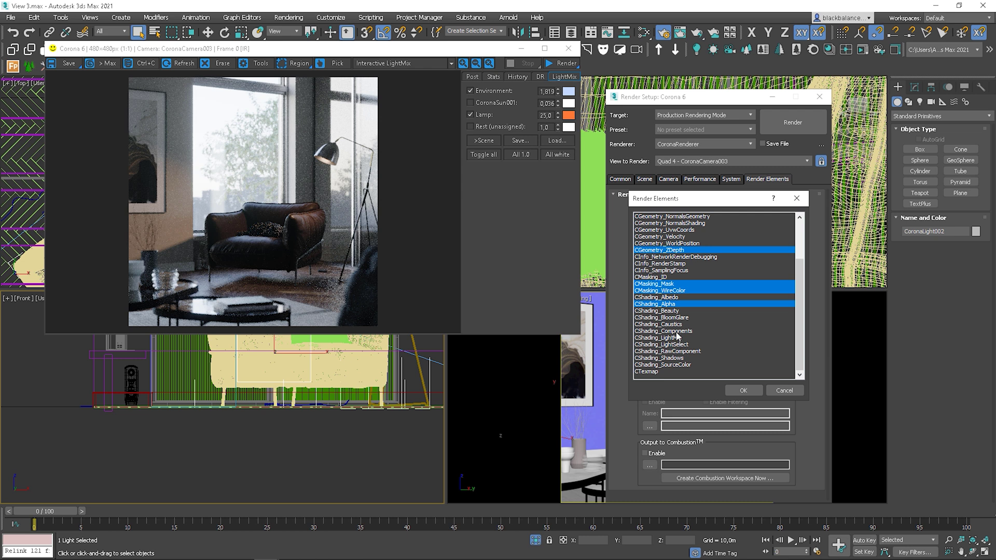
left_click(744, 391)
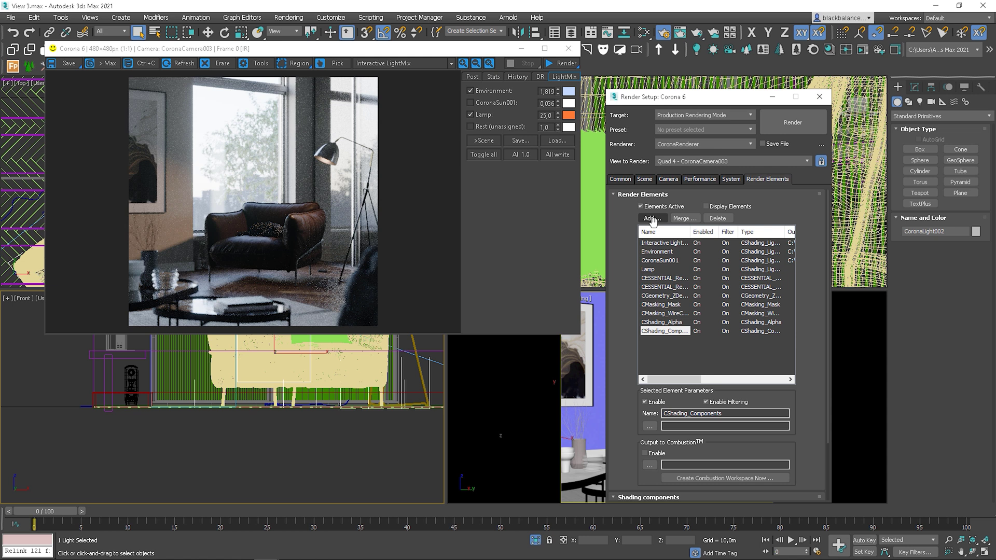
Add a second CShading_Components render element to the list.
left_click(652, 219)
scroll(679, 314, "down", 3)
left_click(678, 332)
left_click(742, 390)
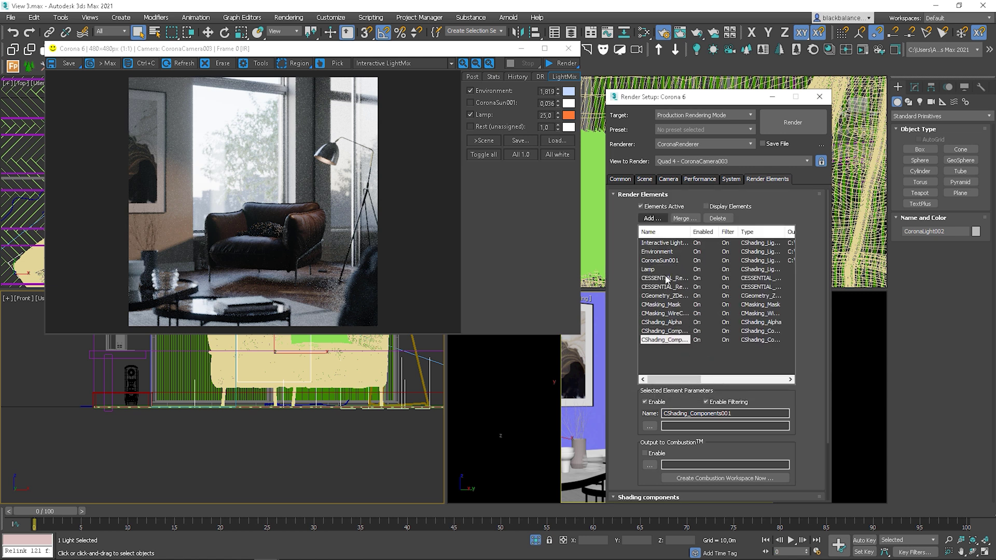
Start interactive rendering and view the CESSENTIAL_Reflect, CESSENTIAL_Refract and CMasking_WireColor passes in the frame buffer.
left_click(862, 50)
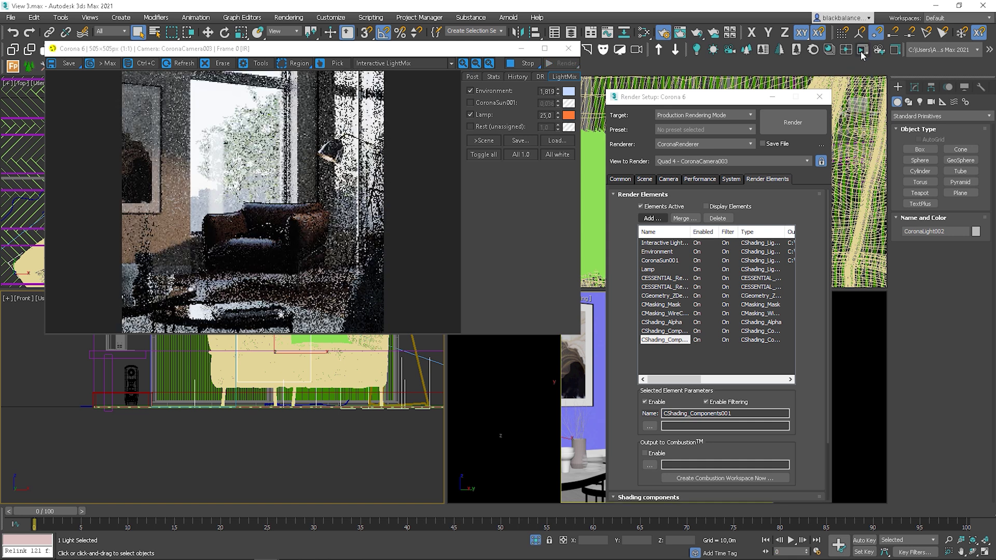
left_click(445, 64)
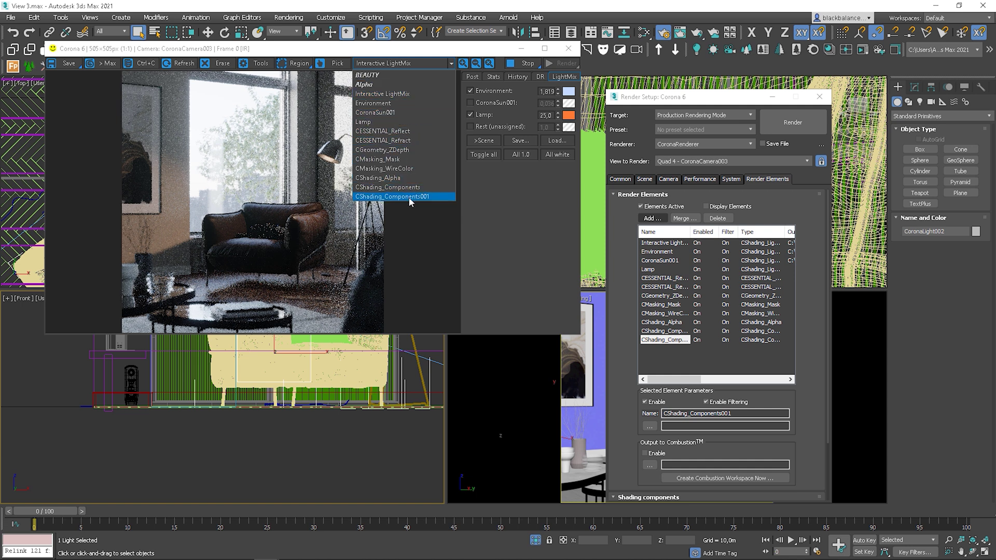
left_click(403, 132)
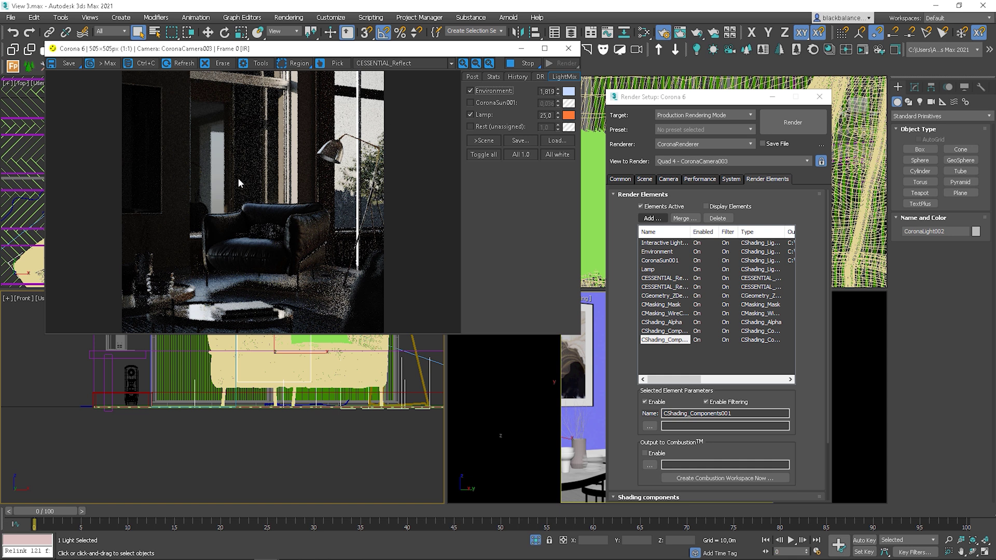
left_click(435, 63)
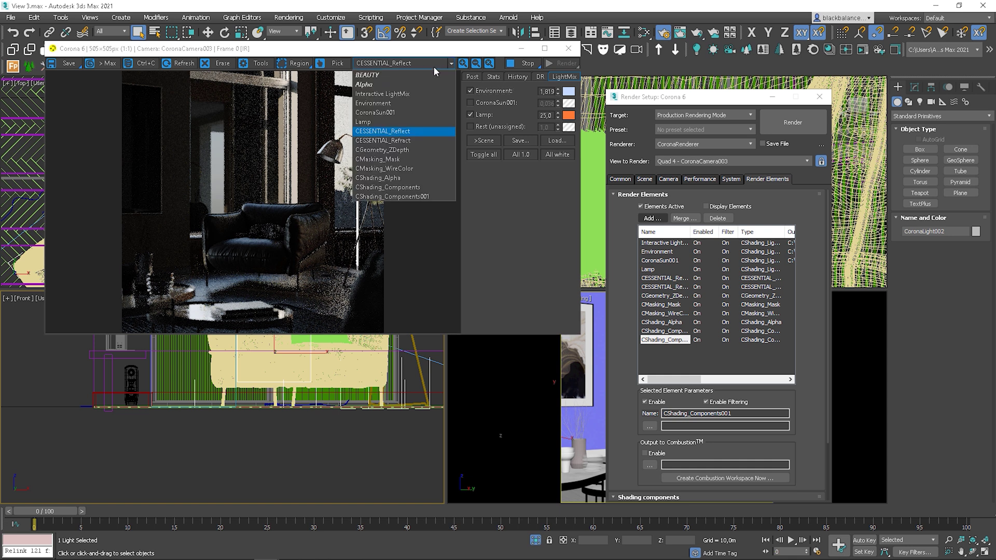
left_click(418, 141)
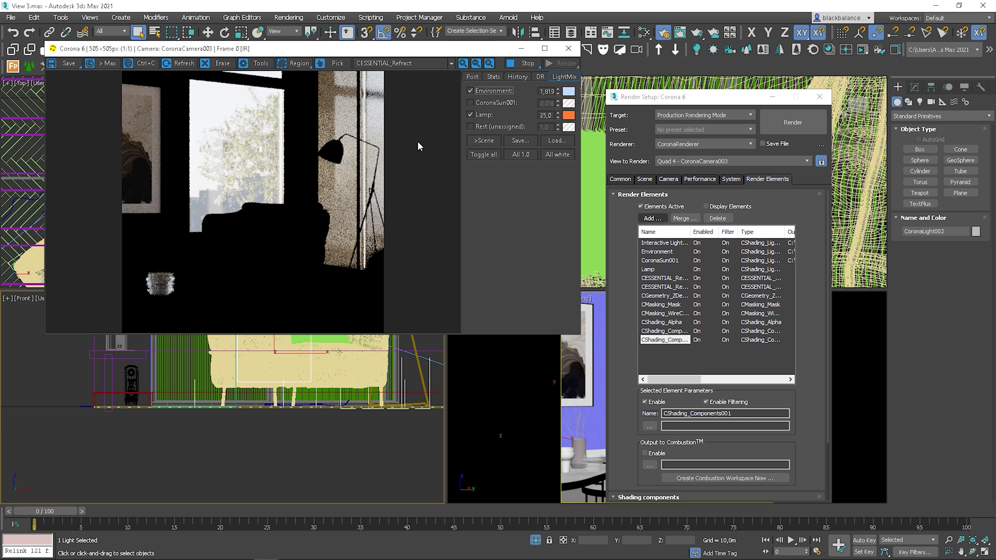
left_click(421, 63)
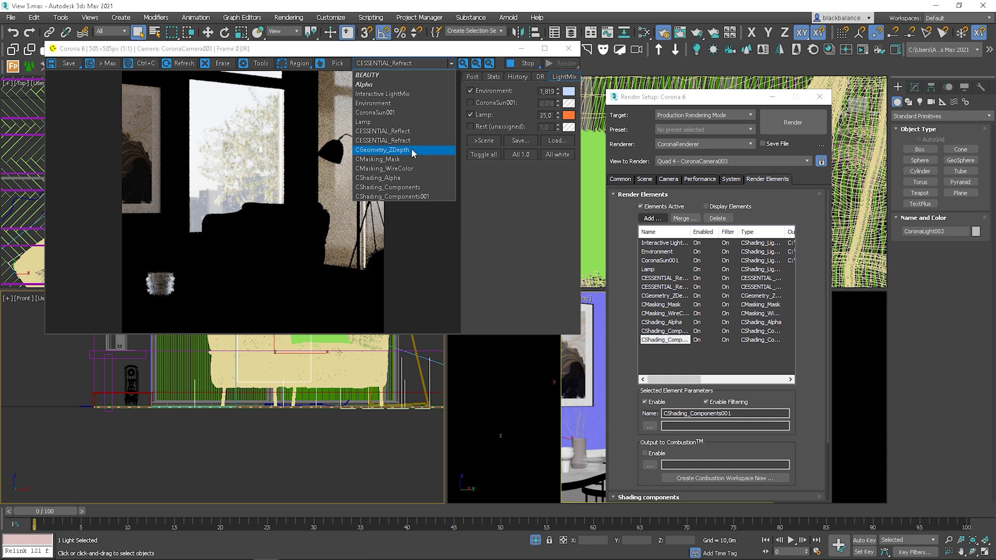
left_click(398, 169)
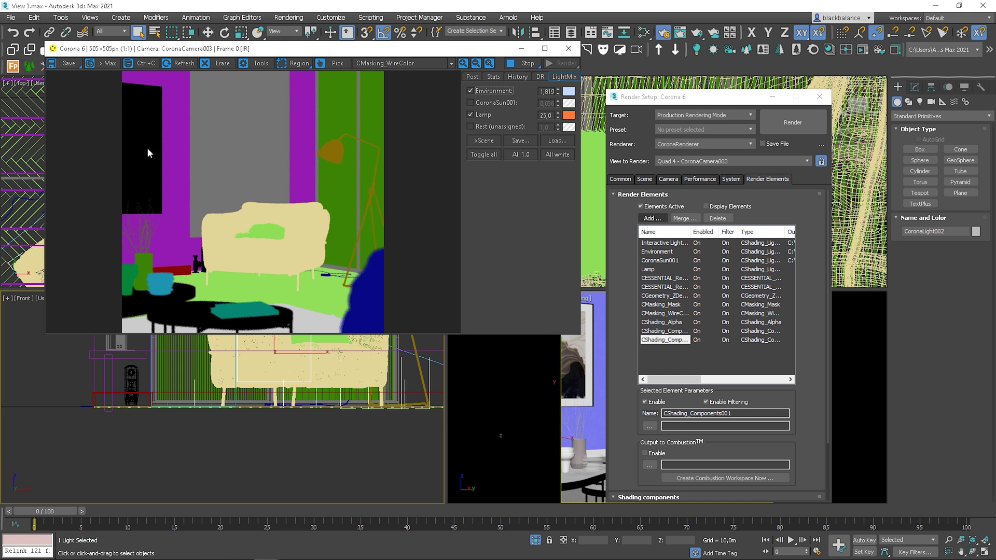
Select the framed wall picture in the camera view and set its object color to pink.
left_click(568, 363)
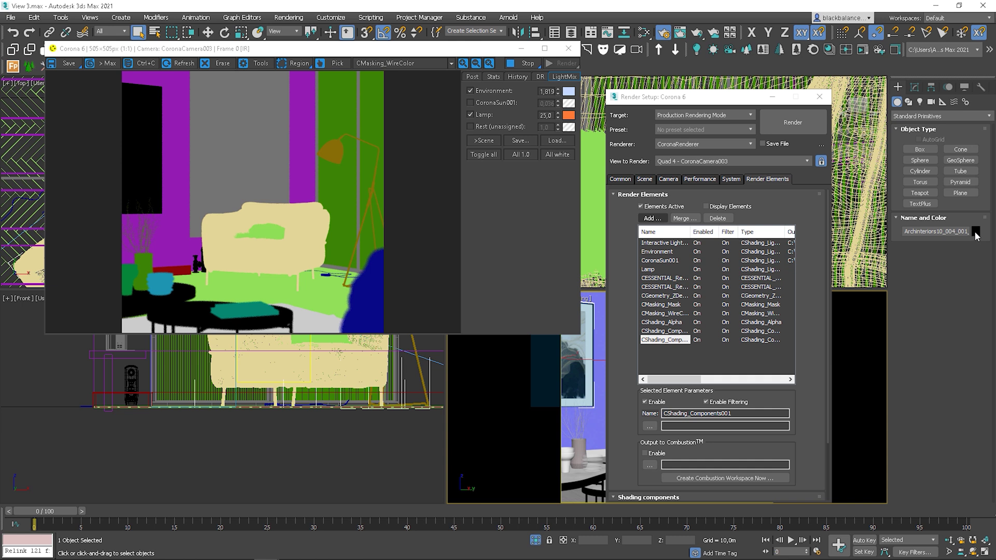
left_click(976, 232)
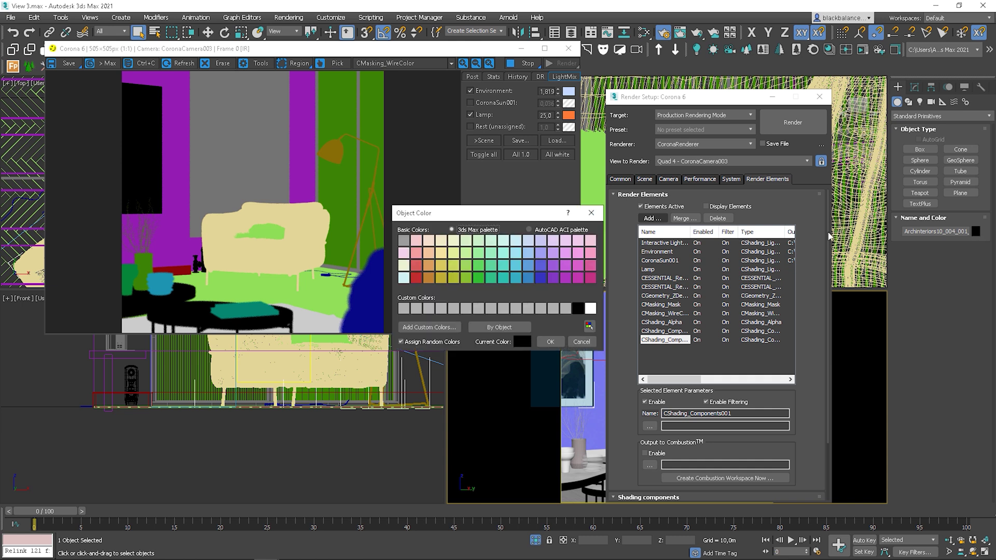
left_click(590, 252)
left_click(551, 341)
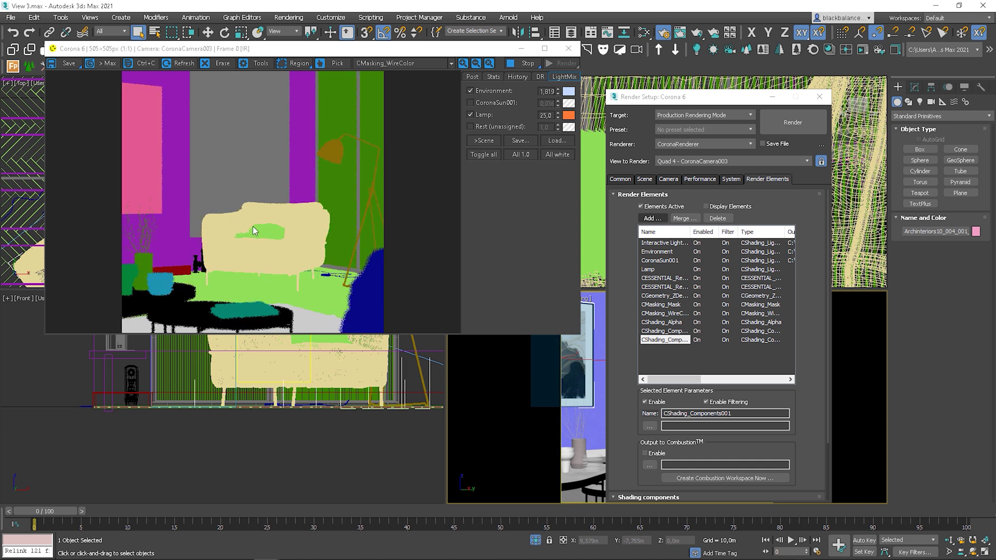
View the CShading_Alpha, both CShading_Components and the CMasking_Mask passes in the frame buffer.
left_click(390, 62)
left_click(402, 178)
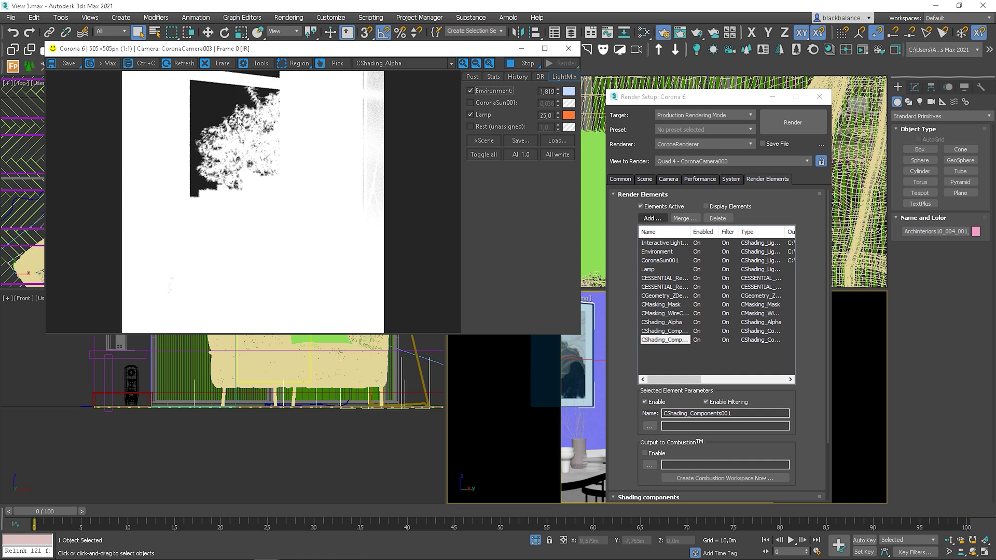
left_click(408, 63)
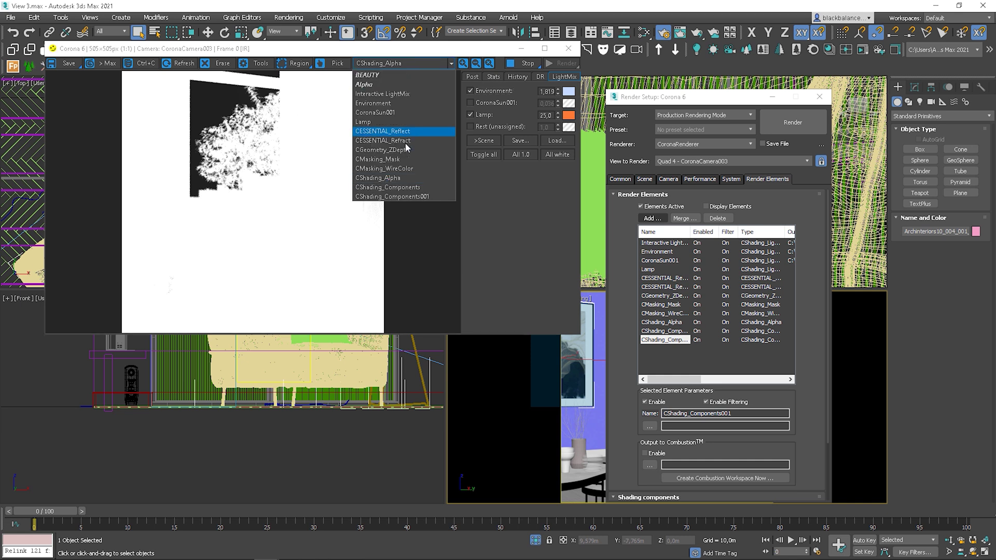
left_click(404, 187)
left_click(422, 63)
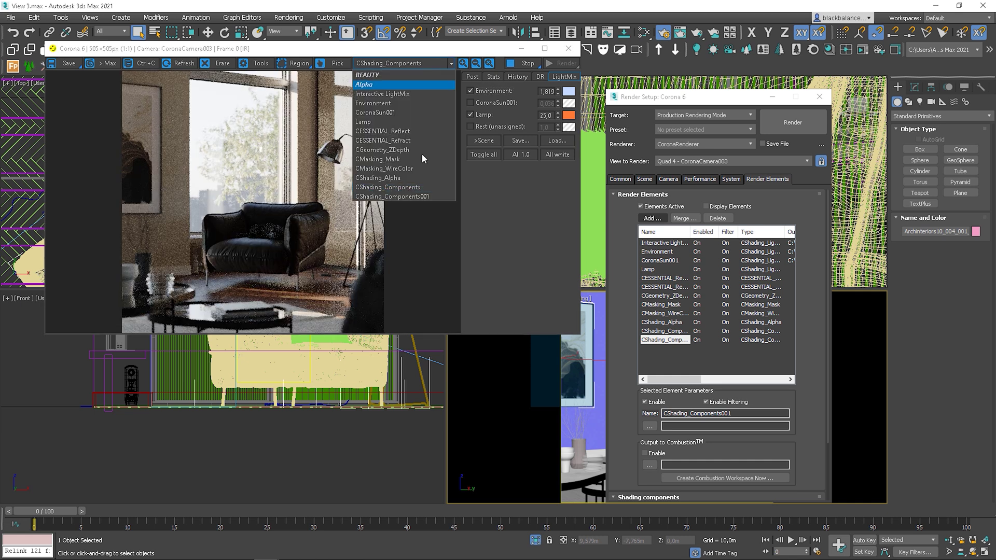
left_click(412, 196)
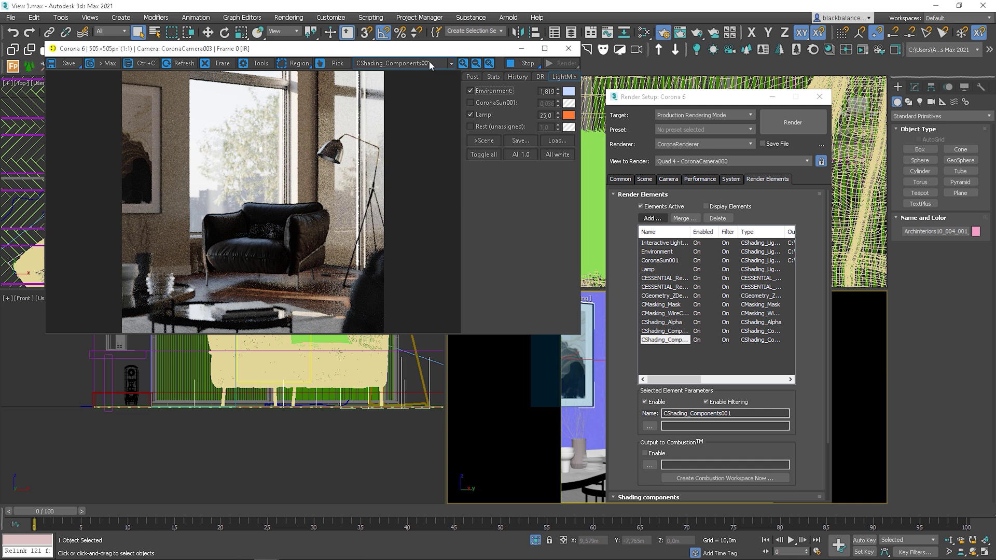
left_click(429, 61)
left_click(394, 159)
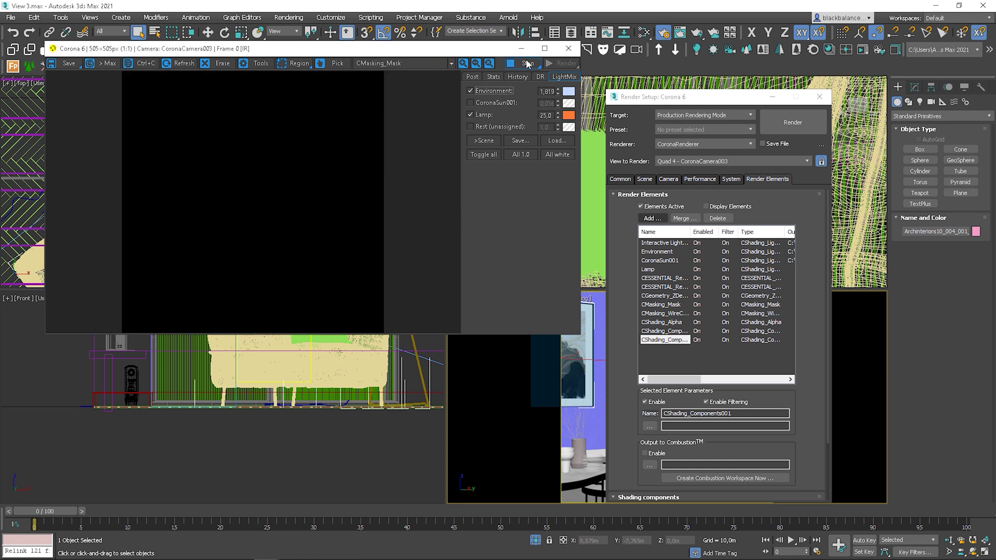
Stop the interactive render and enable Object GBuf ID 1 in monochromatic mode for the CMasking_Mask element.
left_click(527, 63)
left_click(674, 304)
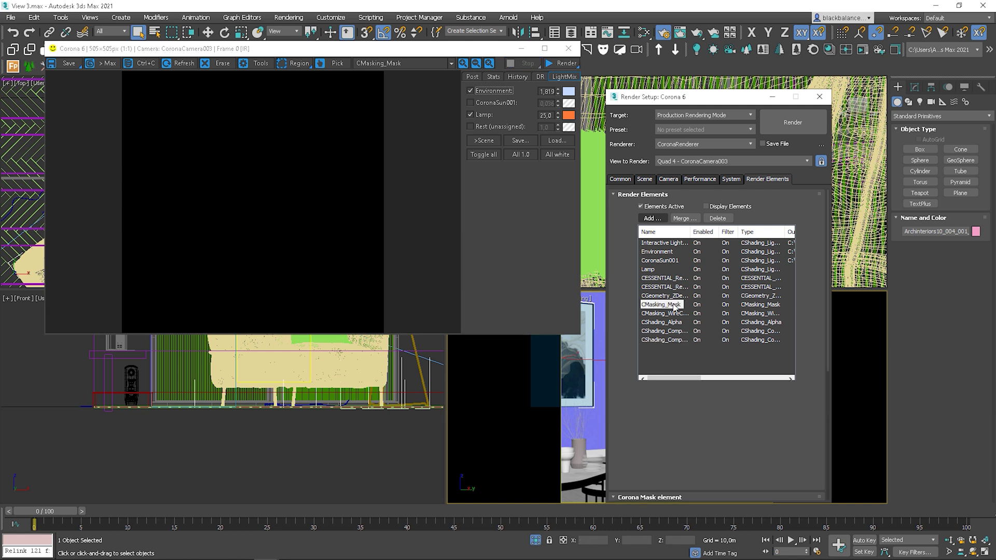
left_click_drag(808, 421, 800, 158)
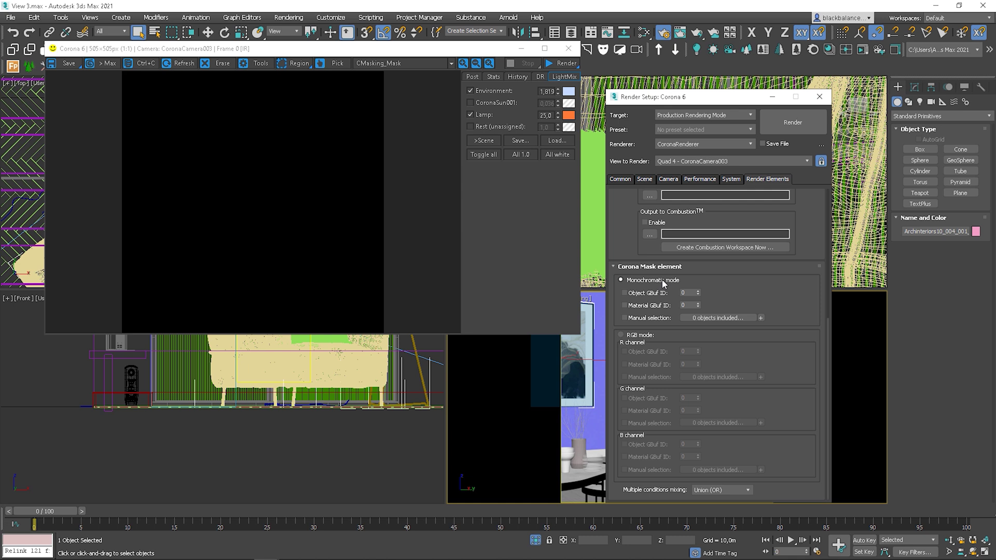
left_click(637, 294)
left_click(686, 293)
Set the G-Buffer Object ID of the selected wall picture to 1 in its object properties.
right_click(574, 351)
left_click(602, 444)
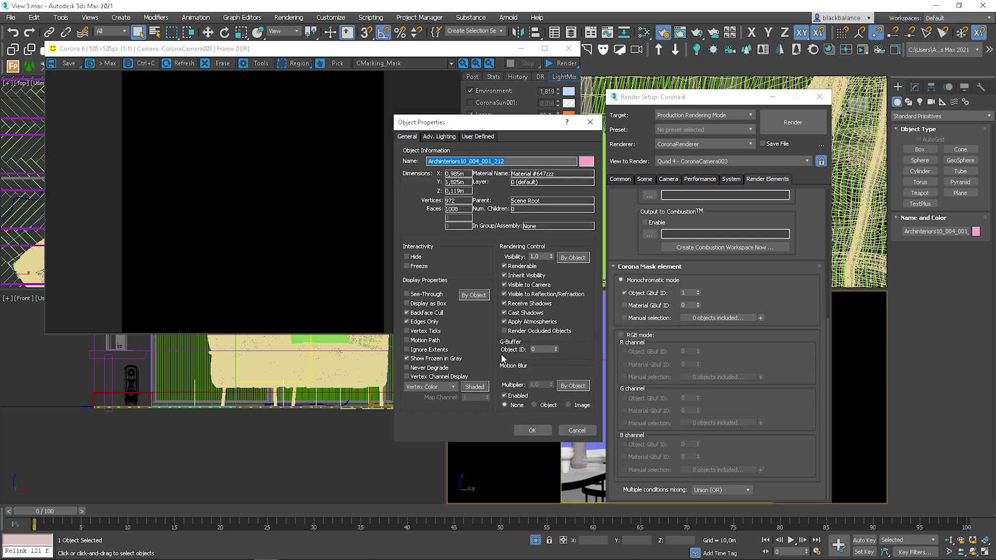
double_click(539, 349)
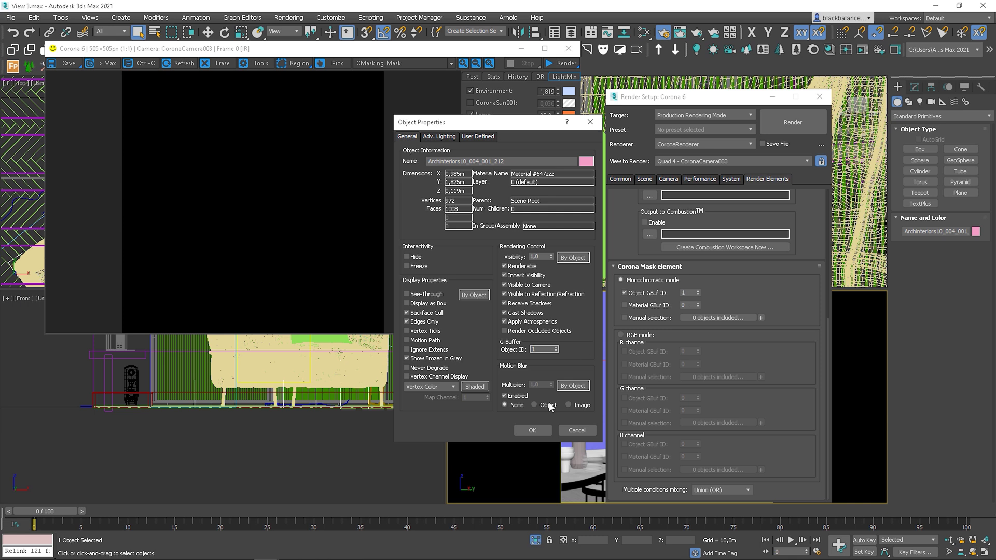
left_click(532, 431)
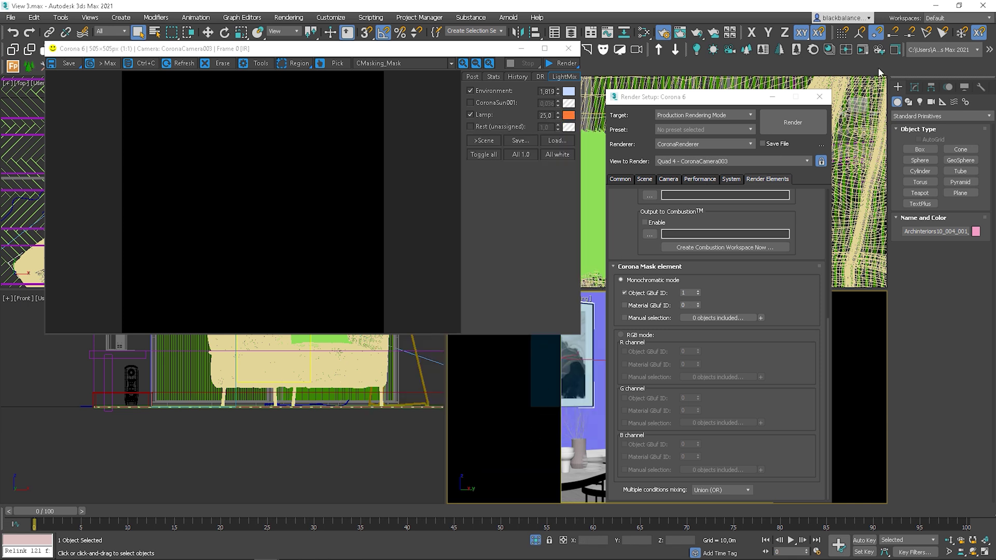
Preview the mask in an interactive render, stop it, and enable Material GBuf ID 2 in the mask element's monochromatic mode.
left_click(860, 52)
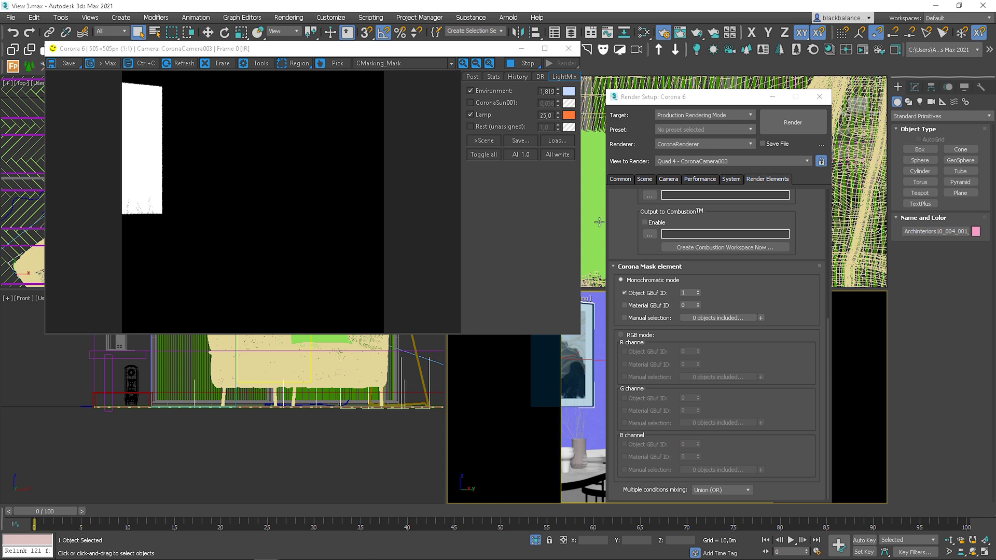
left_click(530, 64)
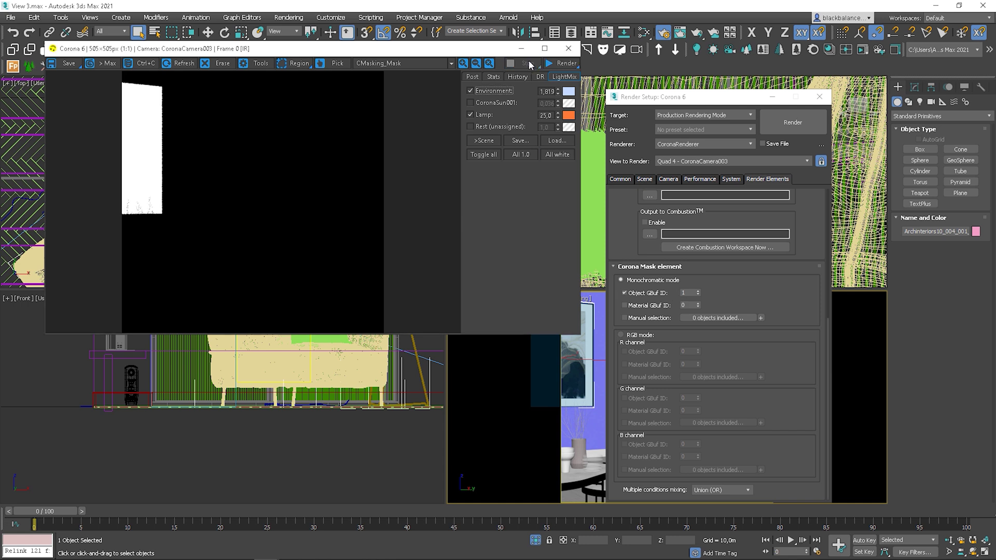
left_click(639, 309)
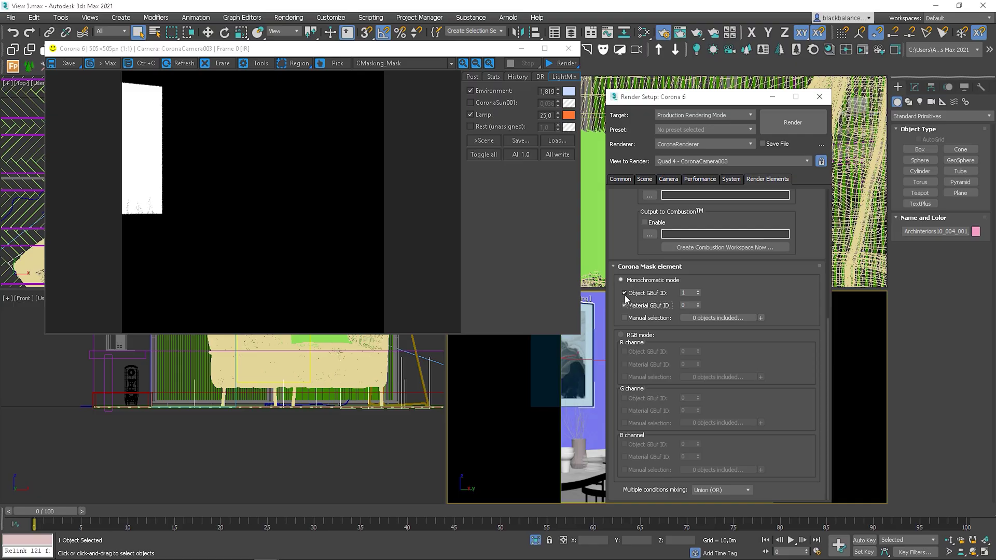
double_click(688, 306)
Select the small white vase in the camera view and place its ceramic_white scene material in the Slate Material Editor's View3.
left_click(572, 447)
key("m")
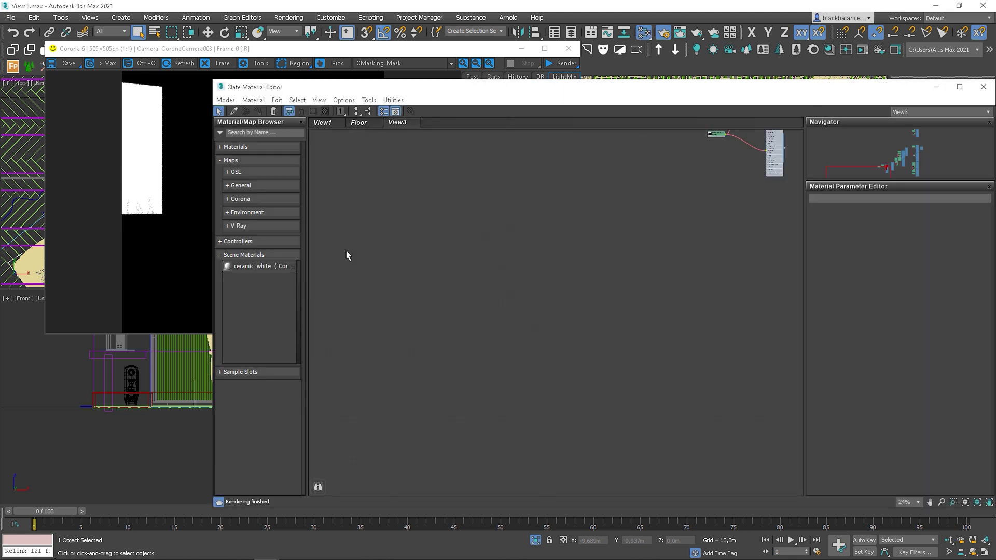
left_click_drag(253, 274, 451, 285)
left_click(578, 329)
scroll(454, 290, "up", 8)
scroll(454, 290, "up", 2)
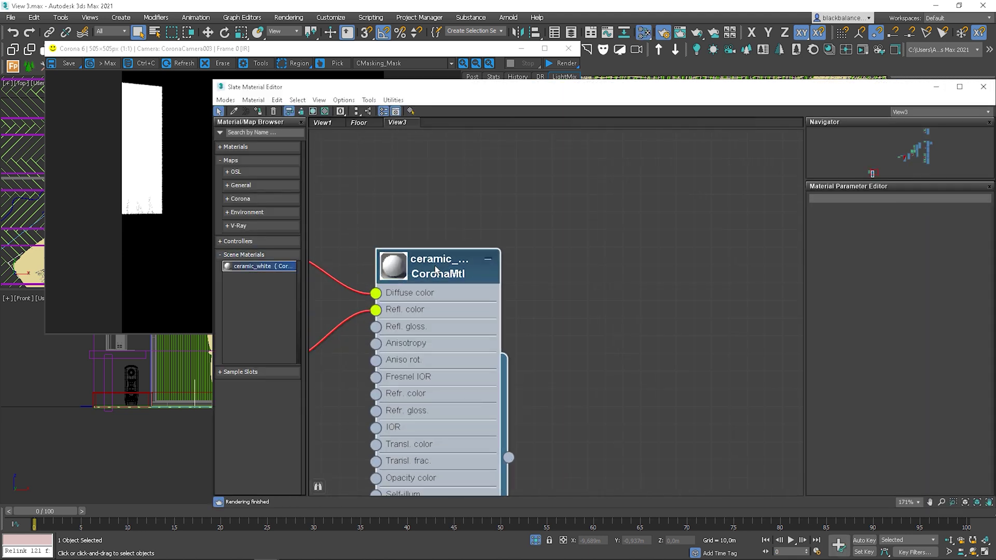
Set the Material ID Channel of ceramic_white to #2 and put the material editor away.
right_click(431, 274)
mouse_move(473, 408)
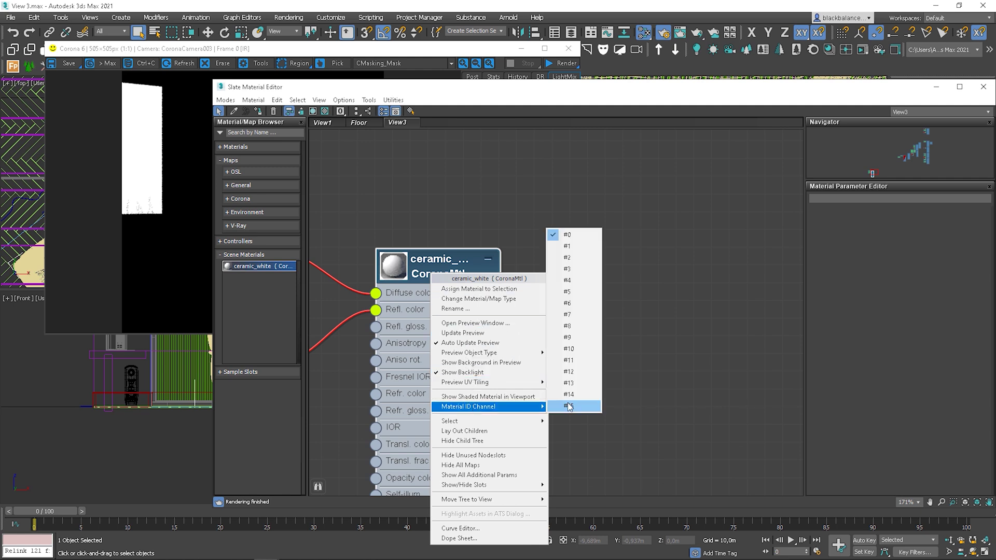
left_click(581, 259)
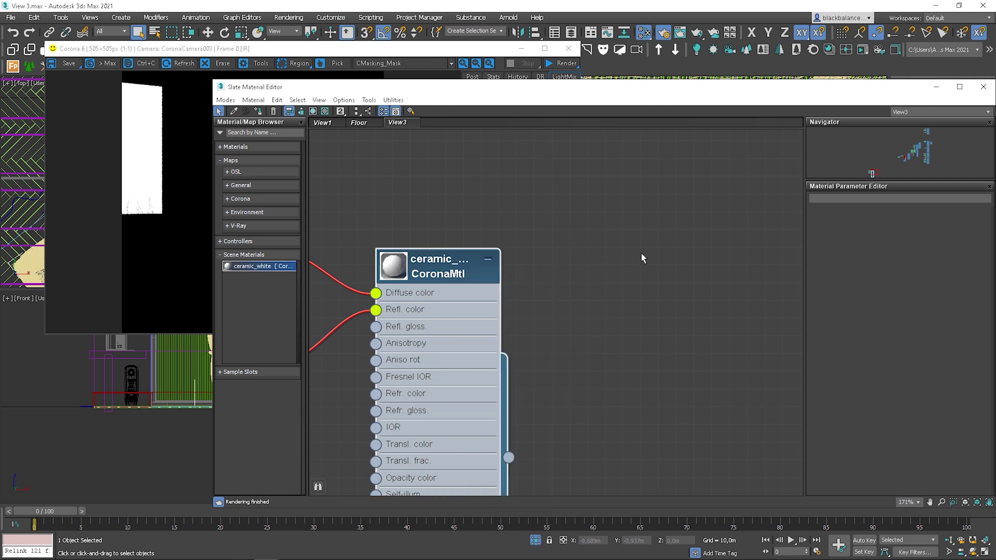
left_click(936, 86)
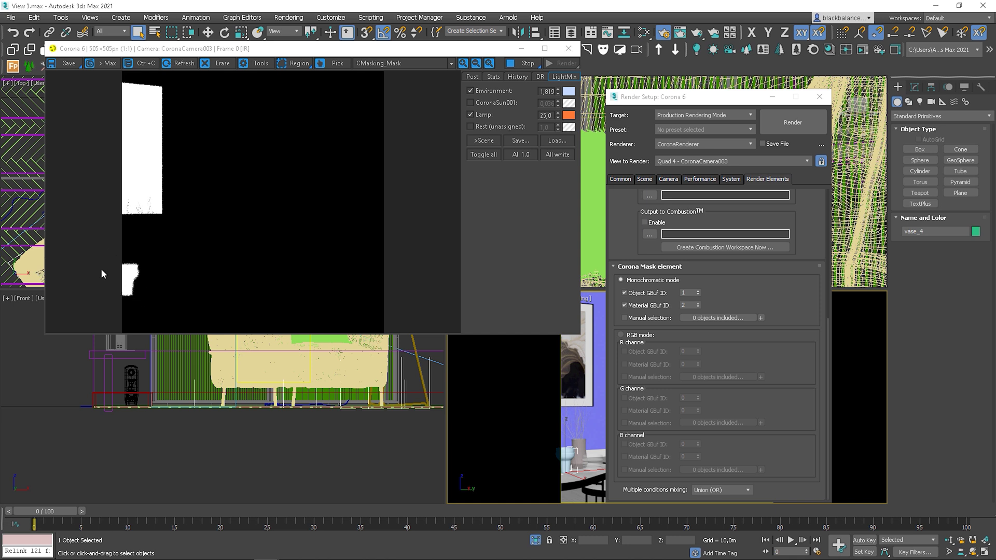
Select the armchair in the Front view and set its G-Buffer Object ID to 1 in its object properties.
left_click(375, 366)
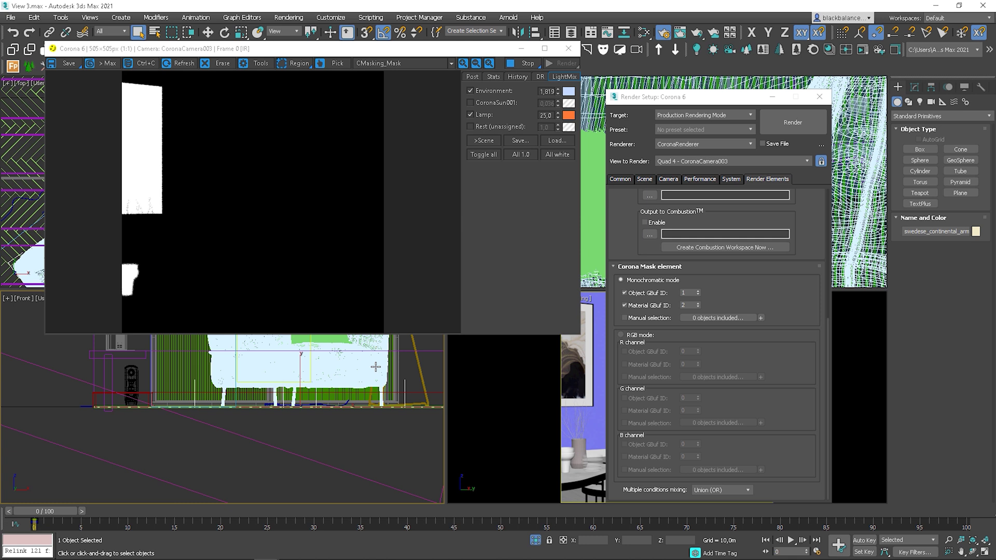
right_click(375, 366)
left_click(443, 465)
left_click(539, 349)
type("1")
left_click(543, 430)
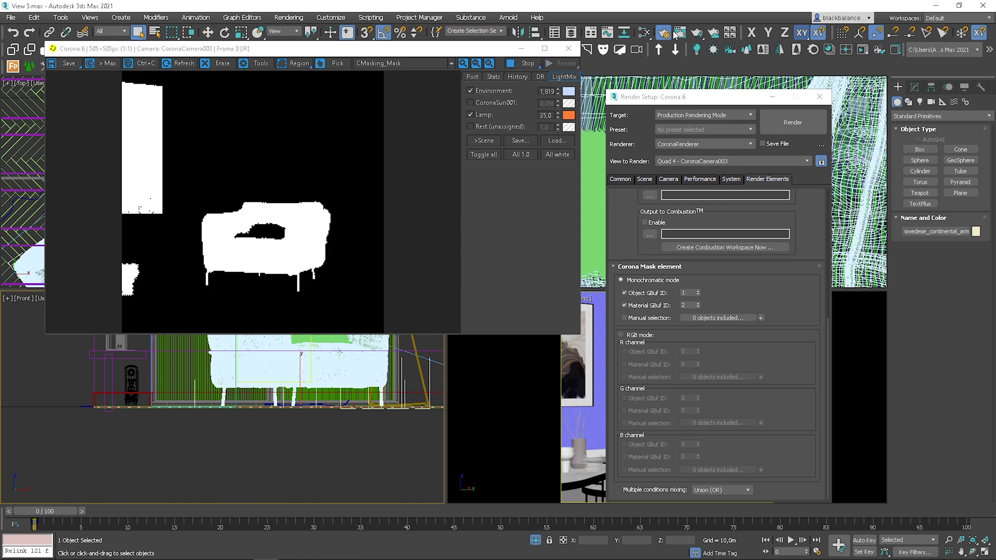
Add the floor lamp to the mask through Manual selection, with Object GBuf ID turned off meanwhile and enabled again at the end.
left_click(624, 293)
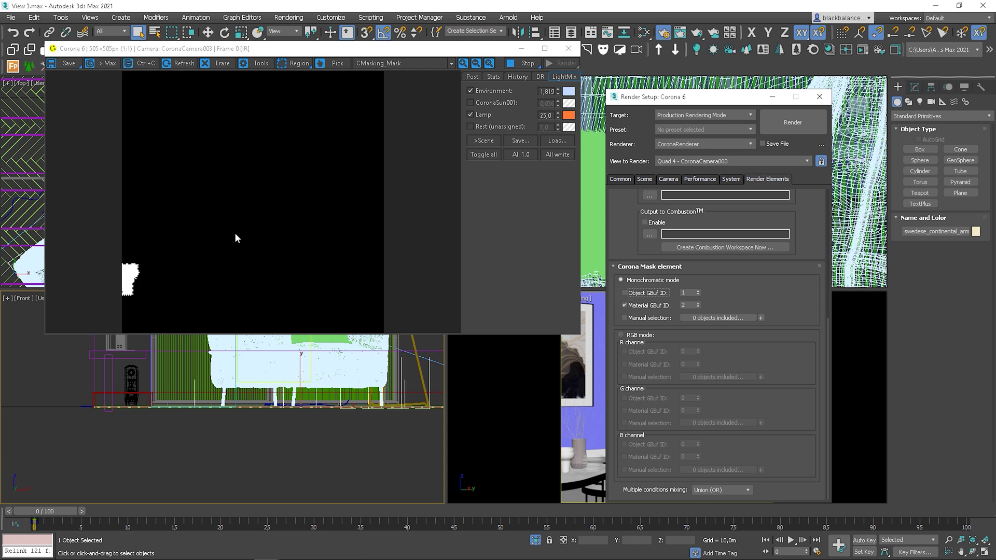
left_click(624, 318)
left_click(421, 369)
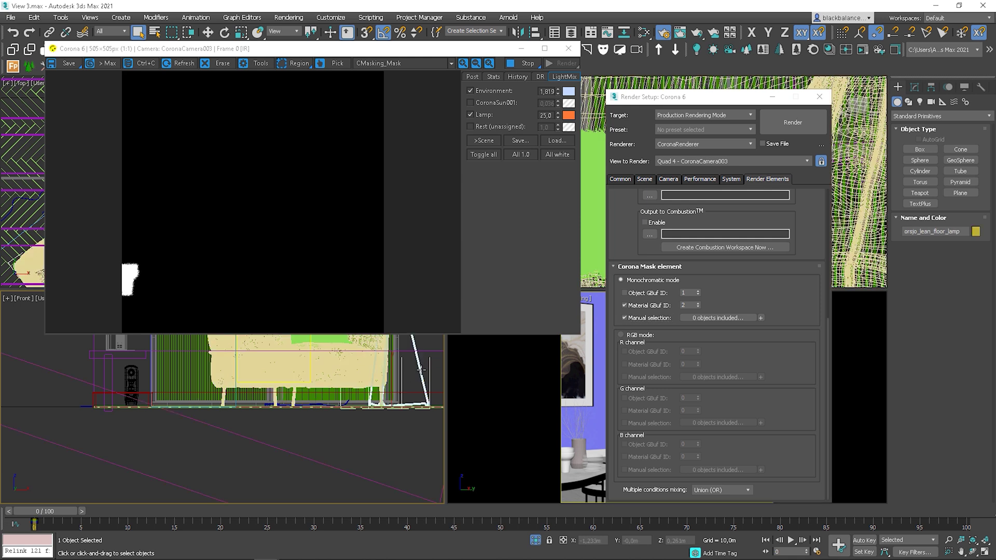
left_click(761, 318)
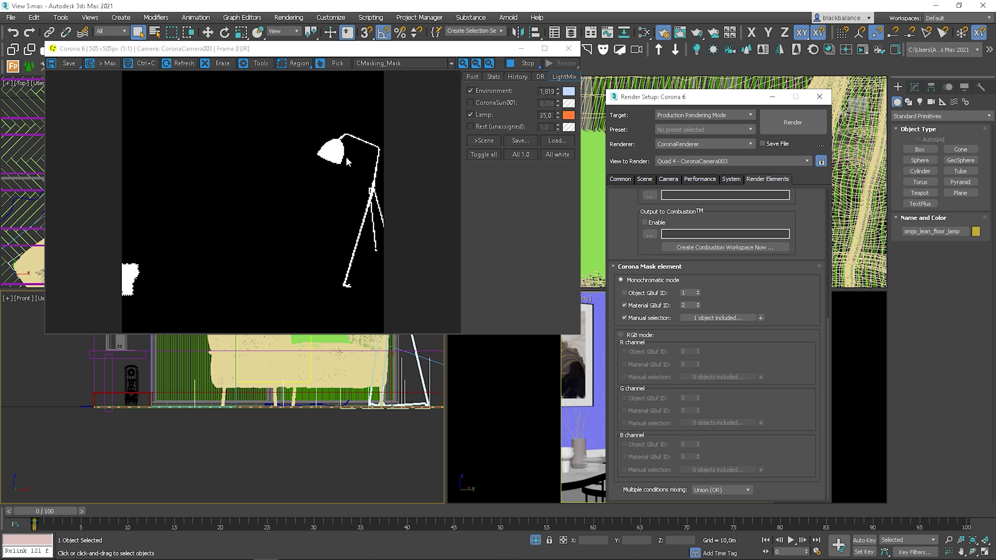
left_click(625, 293)
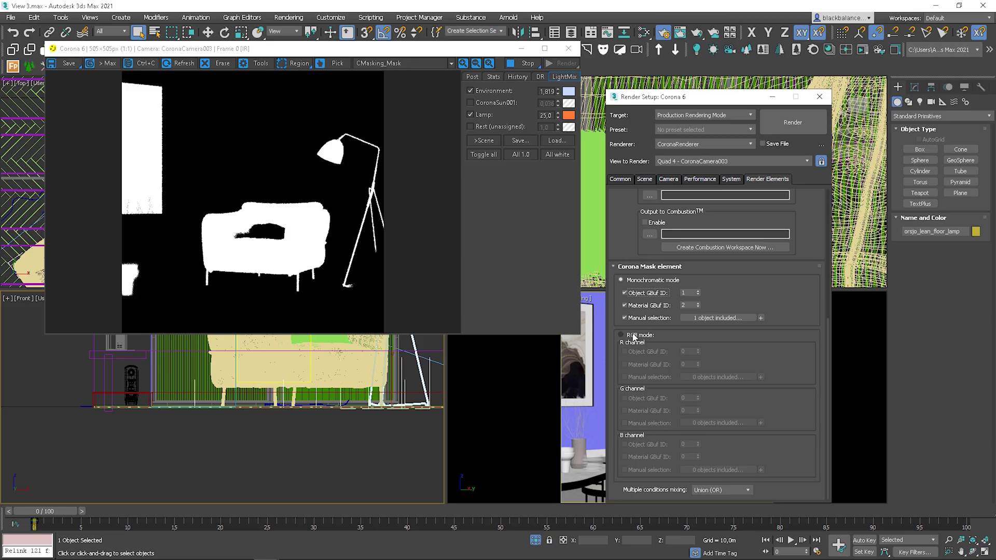
Switch the mask element to RGB mode, stop rendering, and enable Object GBuf IDs 1, 2 and 3 for the R, G and B channels.
left_click(622, 335)
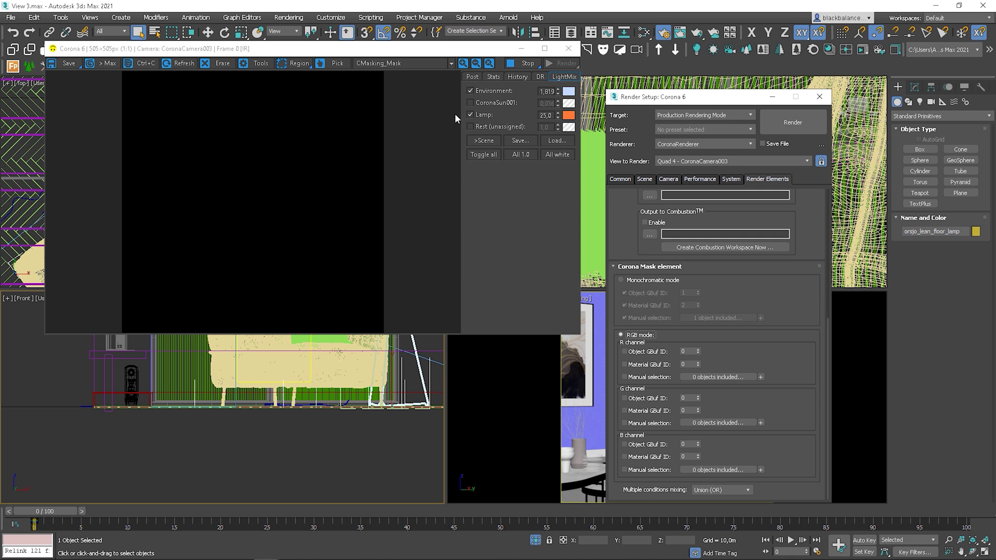
left_click(525, 63)
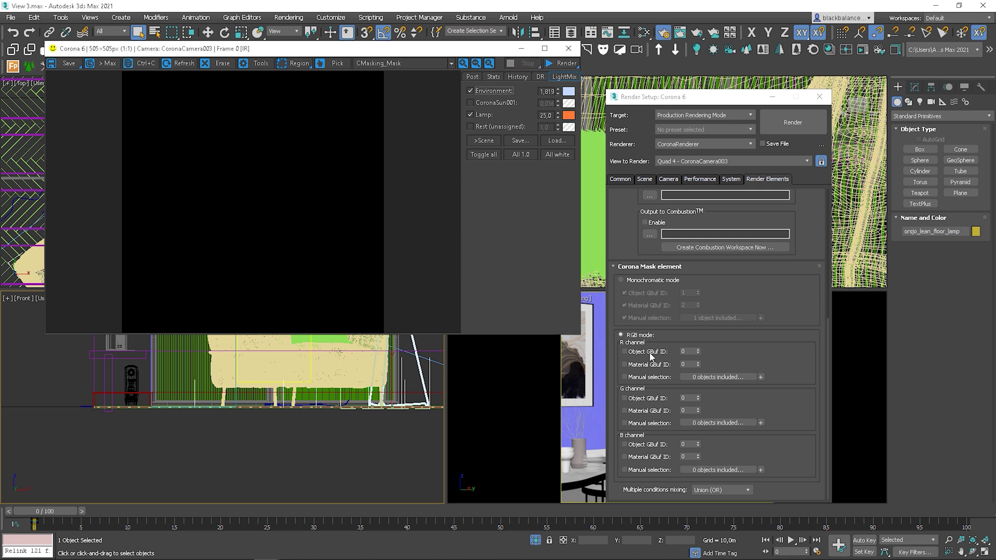
left_click(625, 351)
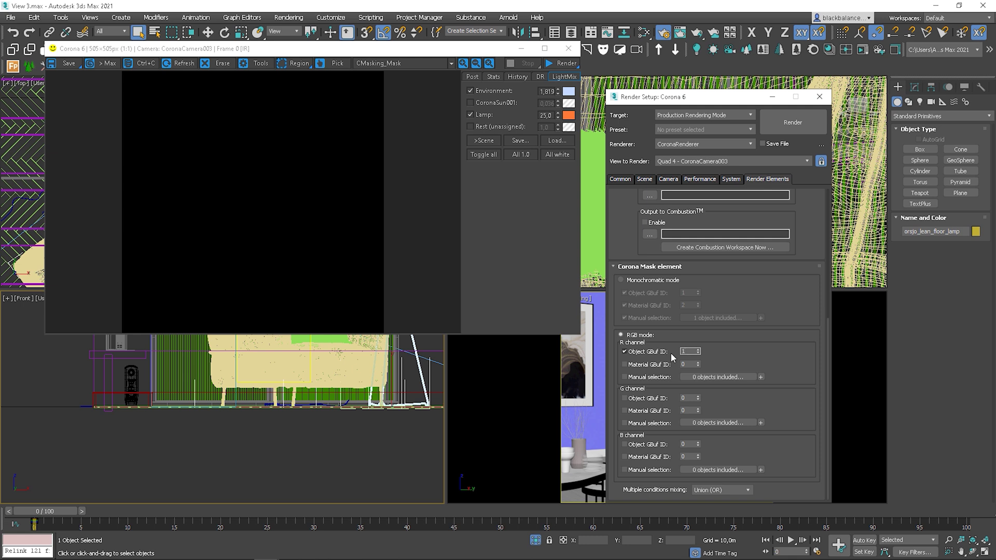
left_click(625, 397)
key("Return")
Check the wall picture's G-Buffer Object ID in its object properties.
left_click(582, 378)
right_click(582, 378)
left_click(616, 475)
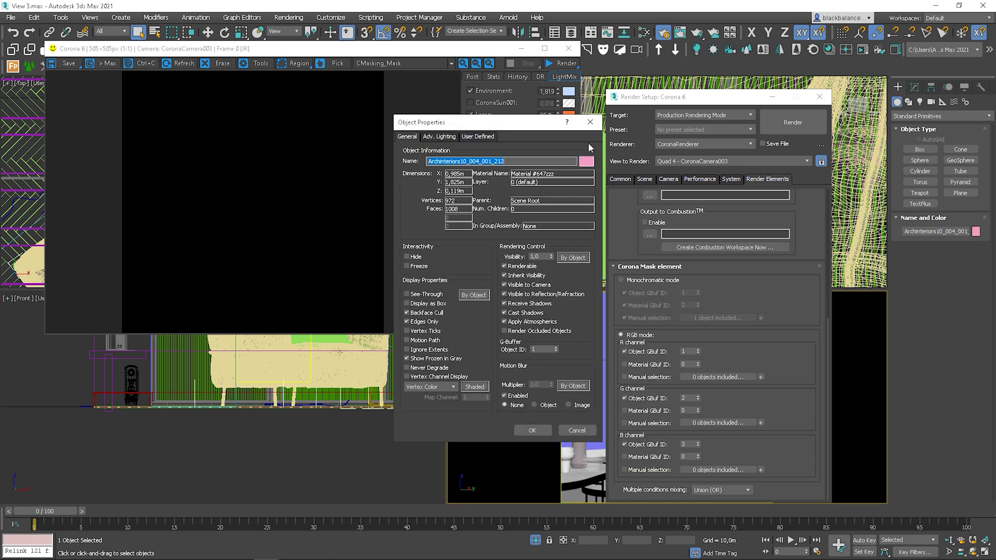
left_click(590, 122)
Set the G-Buffer Object ID of the vase with branches (vase_3) to 2 in its object properties.
left_click(581, 451)
right_click(580, 452)
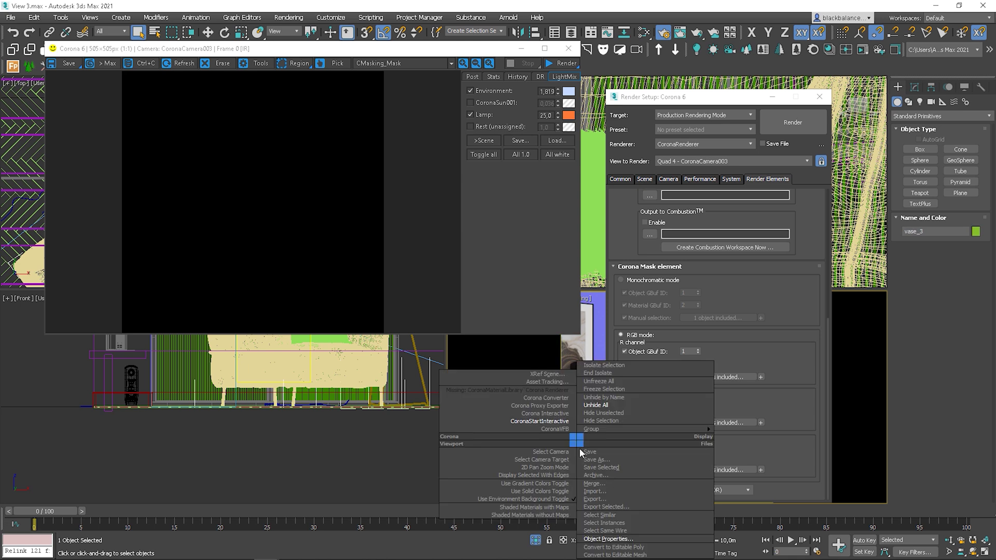
left_click(617, 539)
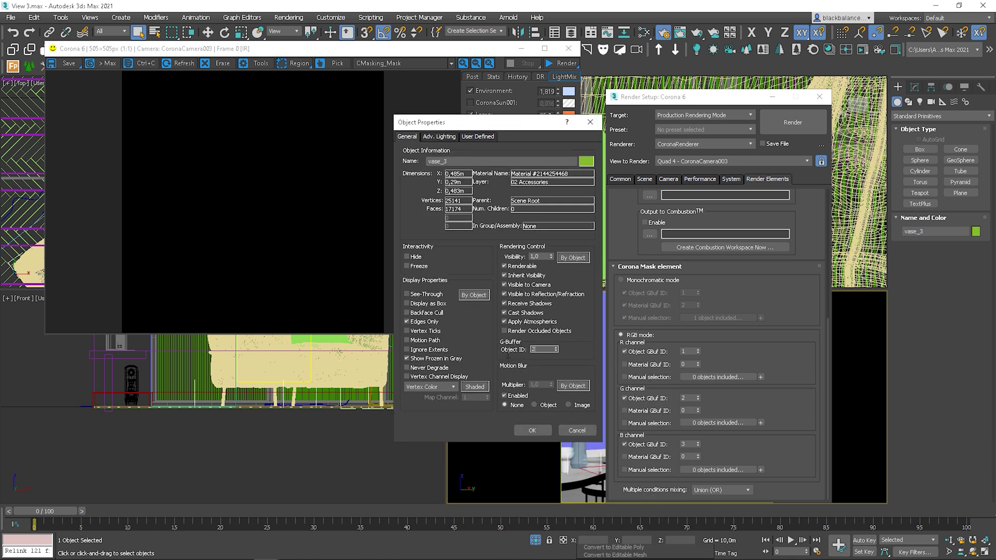
left_click(532, 430)
Set the armchair's G-Buffer Object ID to 3 and start the interactive render of the RGB mask.
left_click(374, 368)
right_click(374, 368)
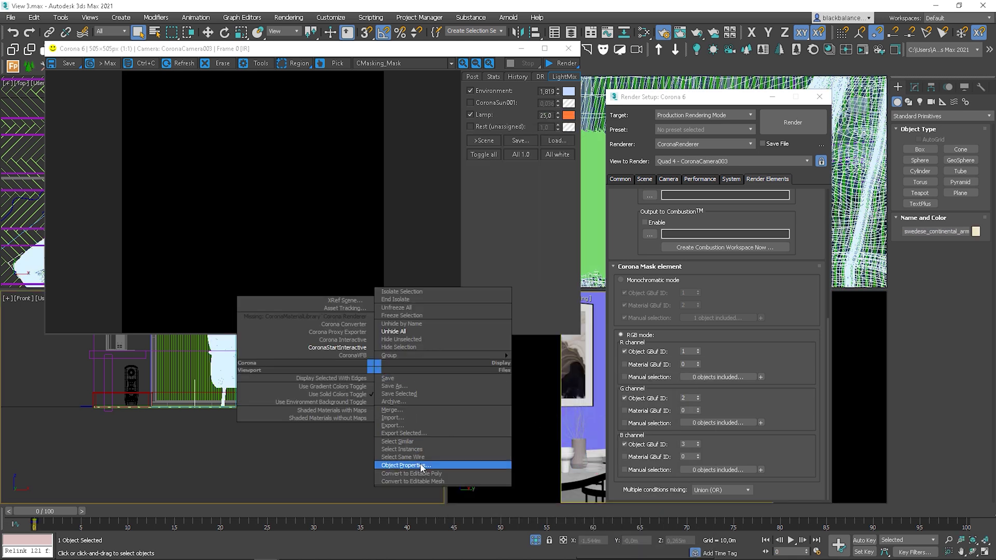
left_click(421, 465)
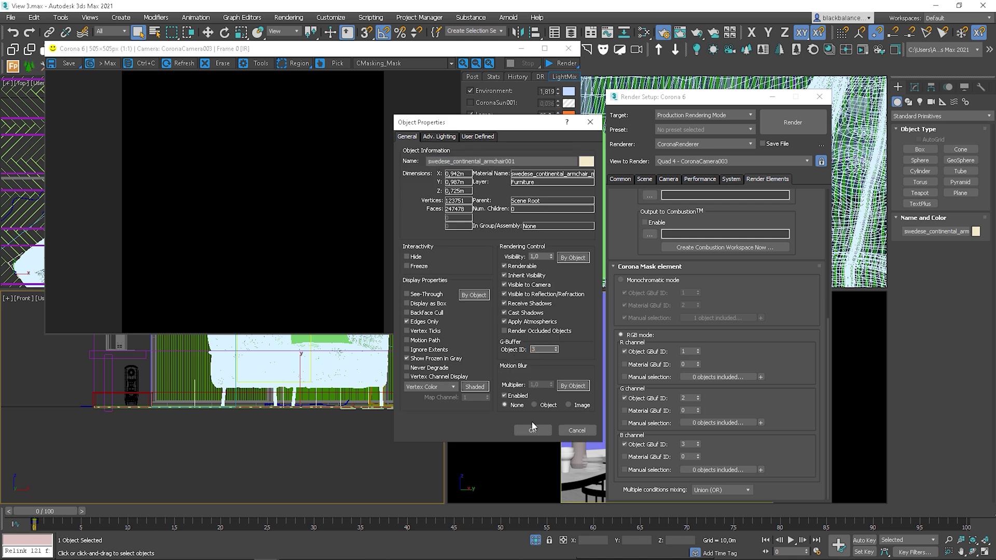
left_click(532, 430)
left_click(862, 50)
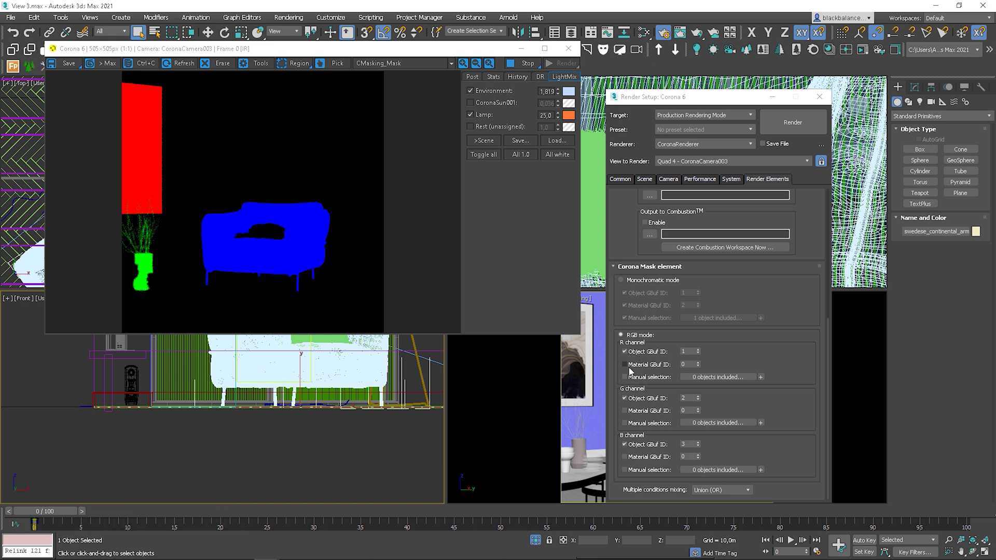
Switch the mask's G channel from Object GBuf ID to Material GBuf ID 3 and stop the interactive render.
left_click(625, 411)
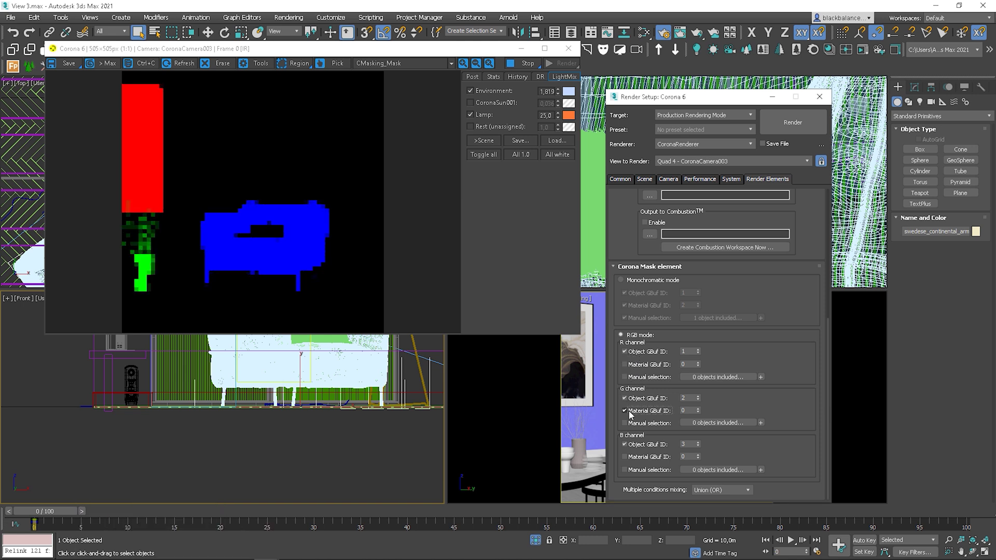
left_click(624, 397)
left_click(524, 63)
left_click(687, 410)
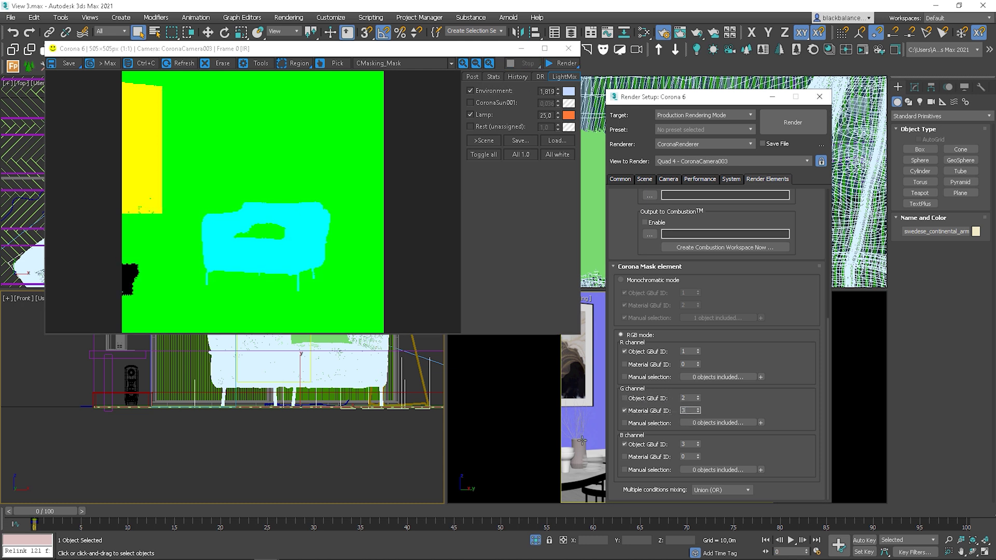
Place the NoNo Coffee Table material in the Slate Material Editor and set its Material ID Channel to #3.
key("m")
left_click_drag(258, 265, 620, 286)
left_click(581, 330)
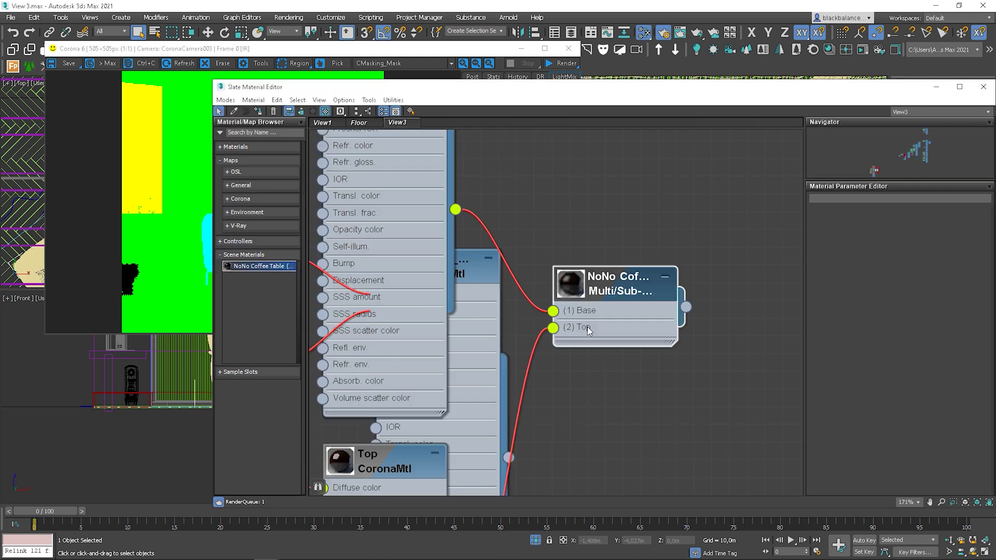
right_click(594, 290)
mouse_move(676, 153)
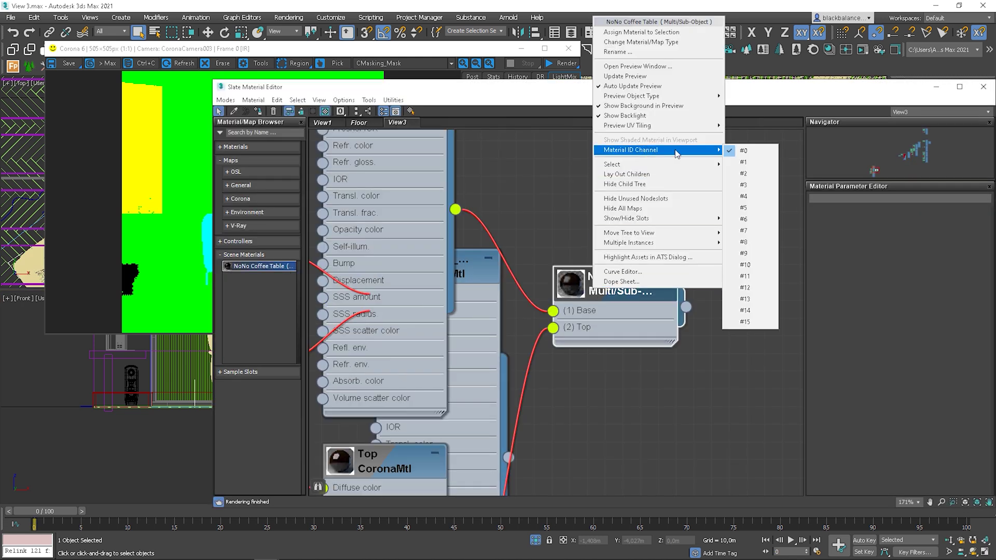
left_click(744, 185)
left_click(982, 87)
Switch the mask's B channel from Object GBuf ID to Manual selection, include the curtain Plane005, and start the interactive render.
left_click(624, 444)
left_click(625, 469)
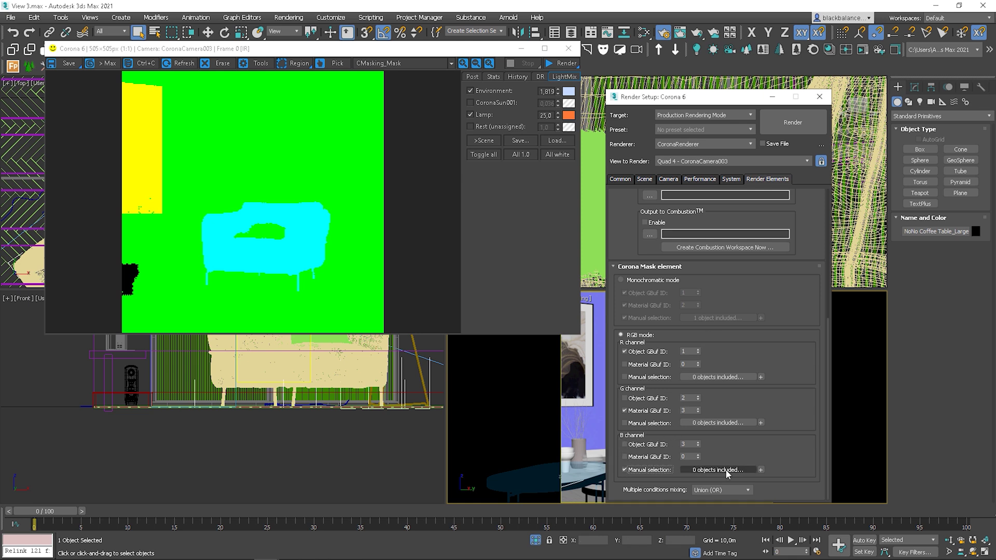
left_click(194, 371)
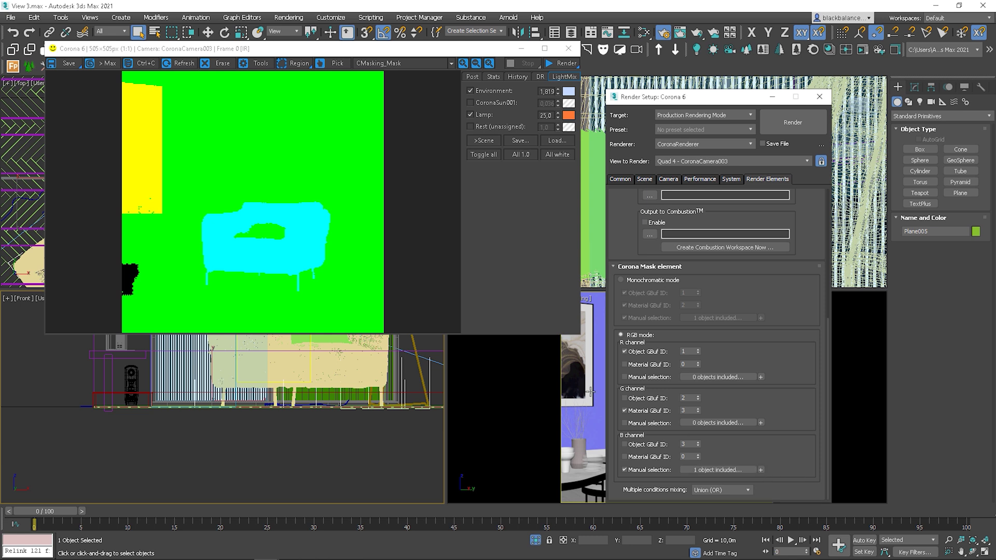
left_click(864, 47)
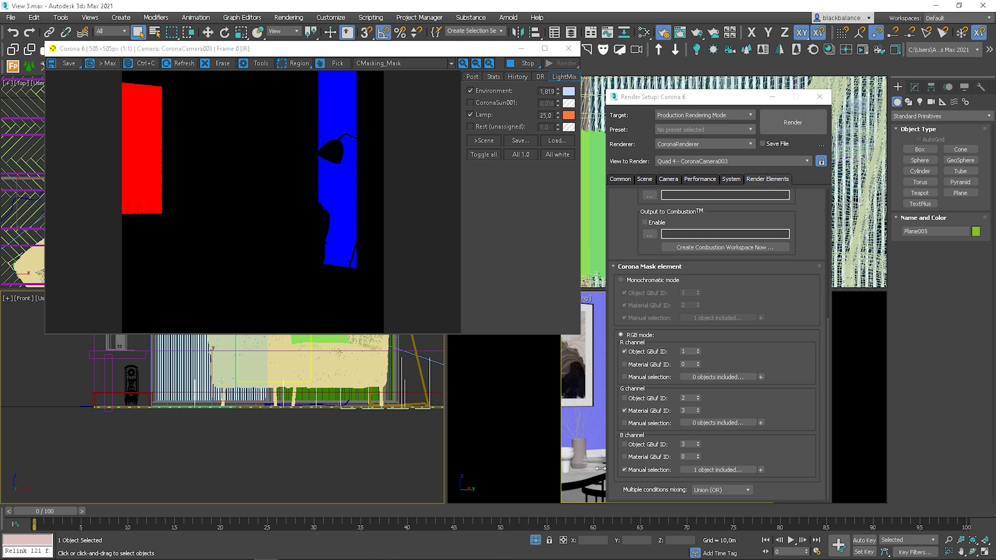
Set the Material ID Channel of the coffee table's Base submaterial to #3.
key("m")
right_click(490, 156)
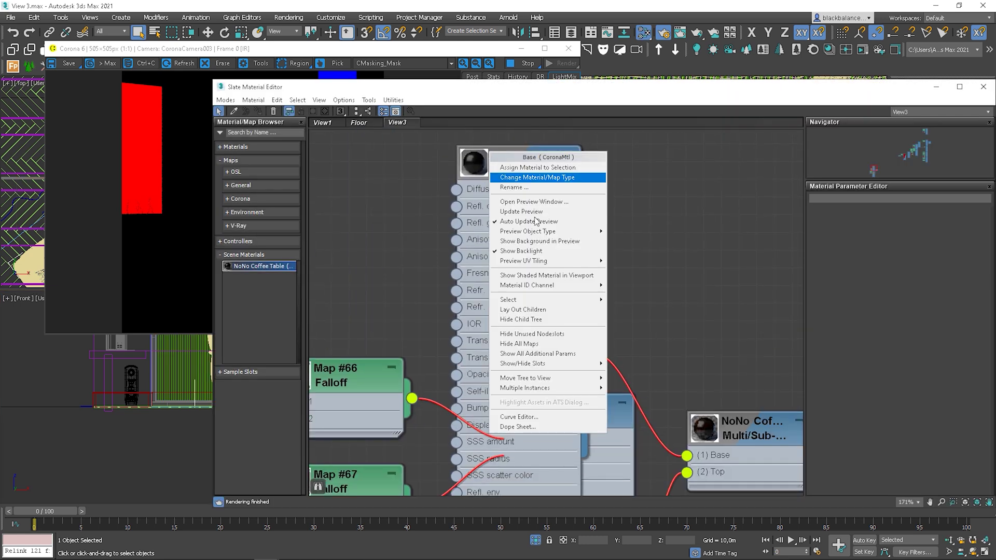
mouse_move(532, 287)
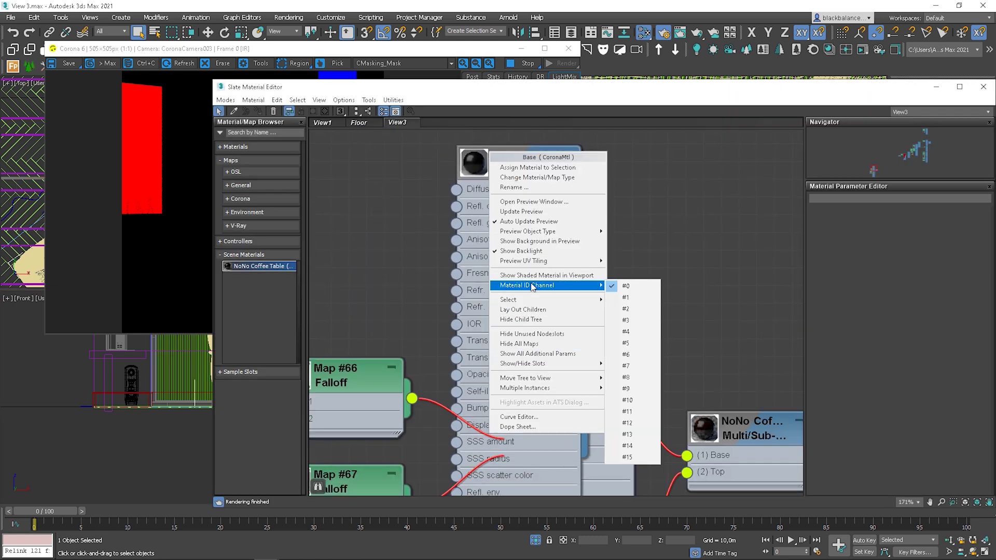
left_click(625, 320)
Set the Material ID Channel of the coffee table's Top submaterial to #3 and rerun the interactive render.
scroll(545, 357, "down", 5)
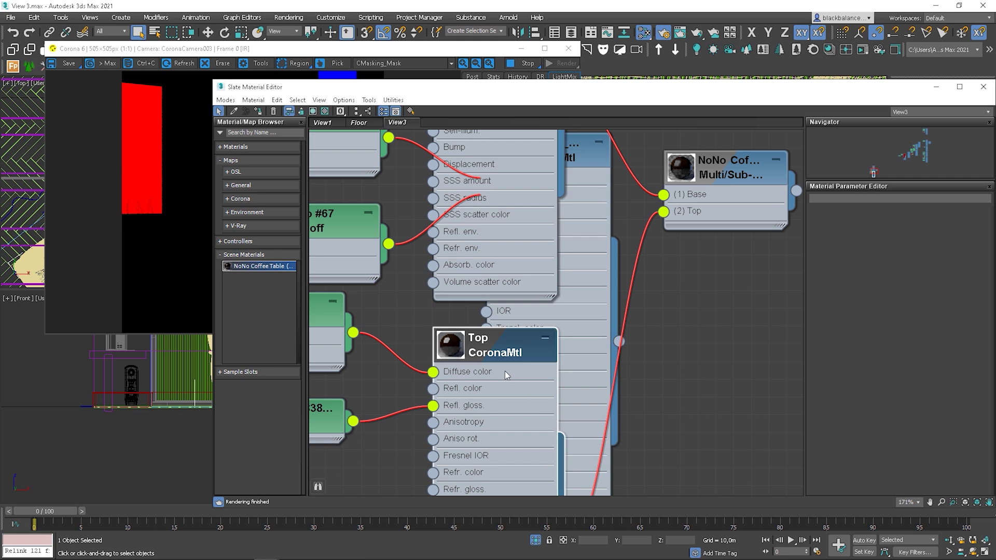
right_click(505, 371)
mouse_move(559, 224)
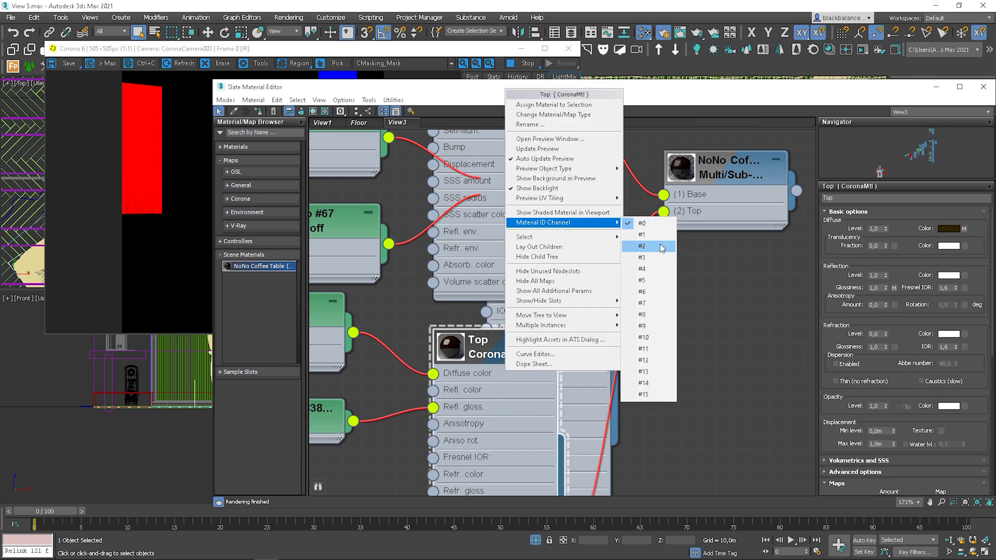
left_click(657, 259)
key("m")
left_click(863, 50)
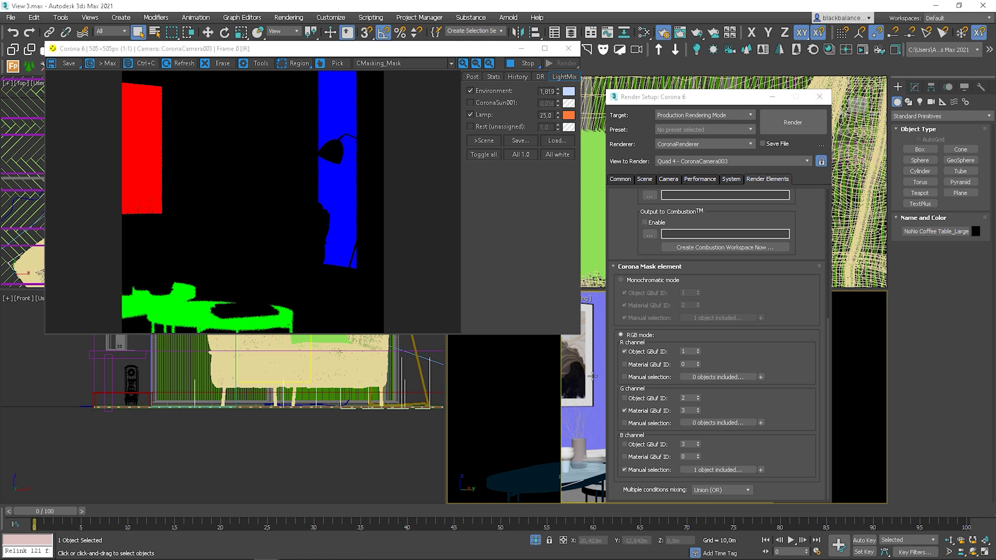
Set the Material ID Channel of the coffee table's Top submaterial to #0 and close the Slate Material Editor.
key("m")
right_click(482, 354)
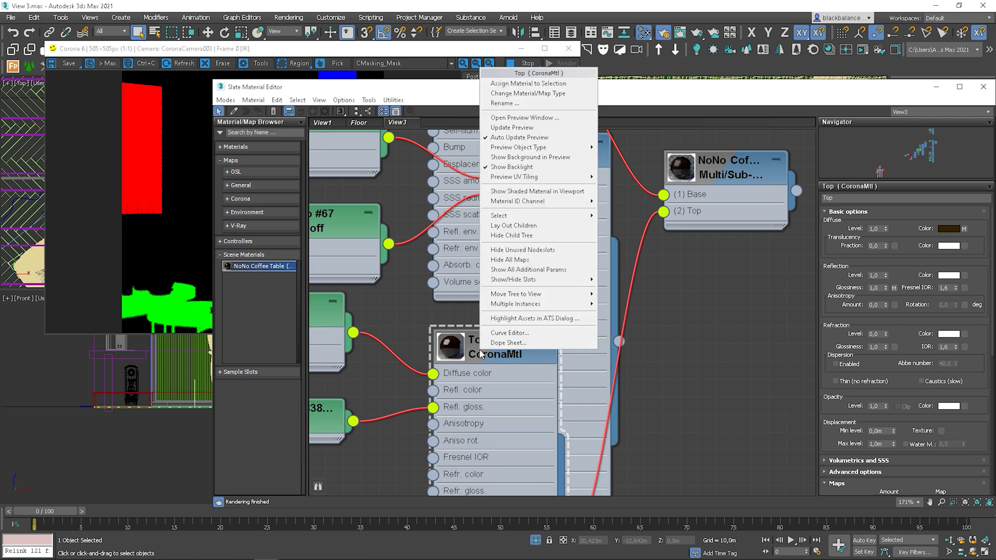
mouse_move(542, 207)
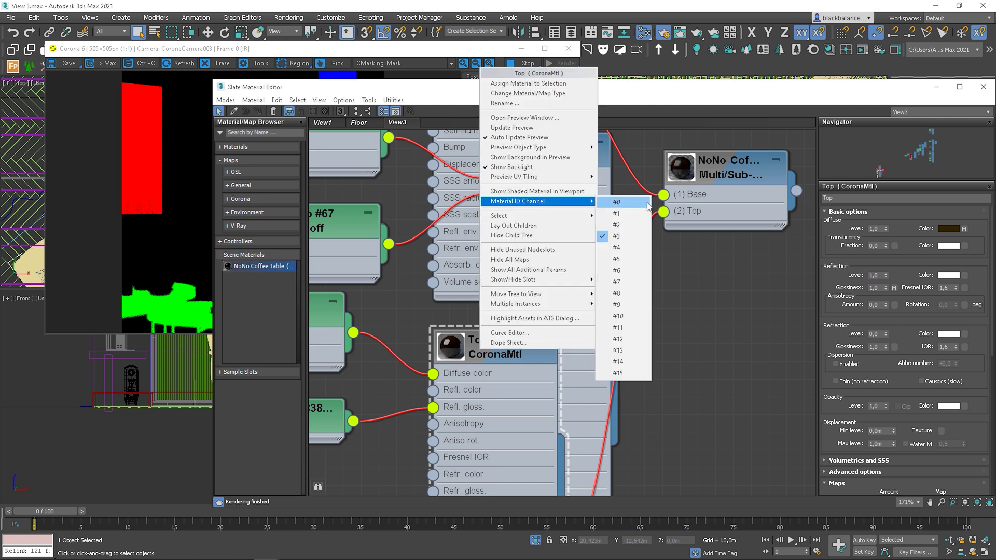
left_click(608, 247)
right_click(504, 347)
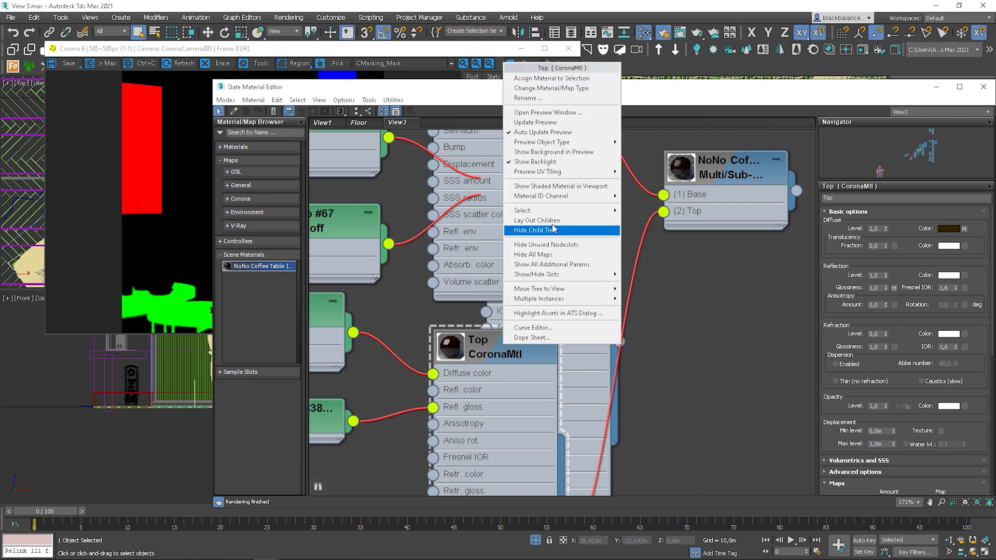
mouse_move(561, 200)
left_click(637, 196)
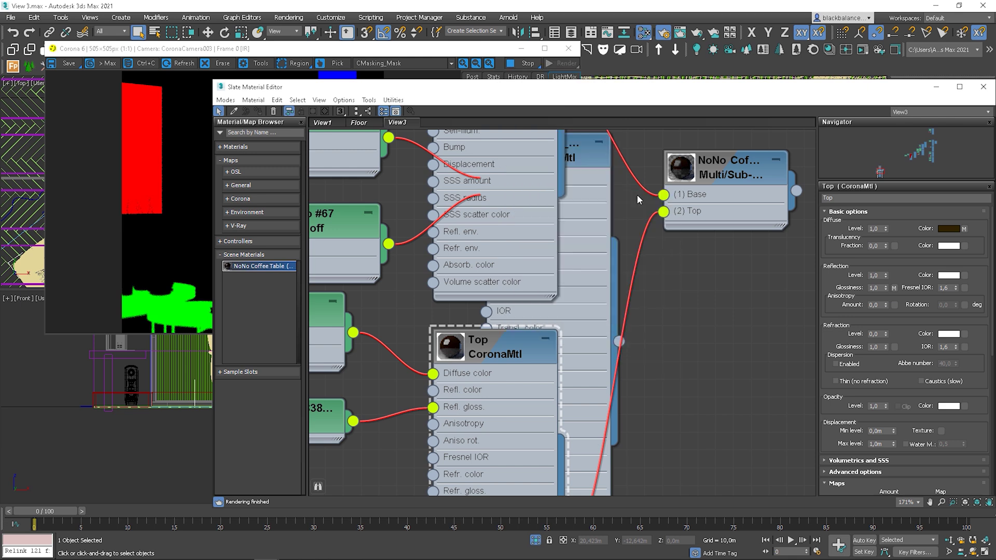
left_click(983, 87)
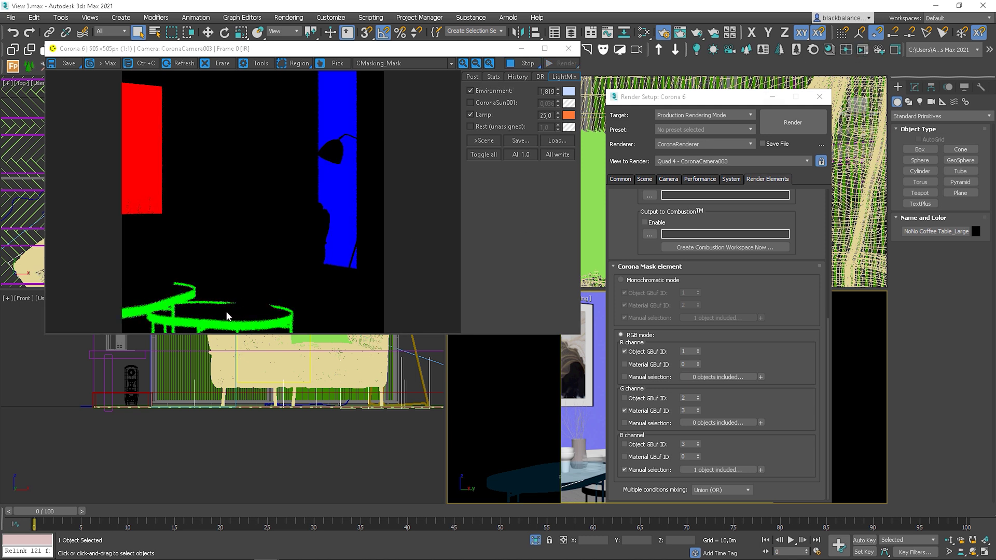
Switch the mask's R channel from Object GBuf ID to Manual selection, include the armchair, and stop the interactive render.
left_click(373, 362)
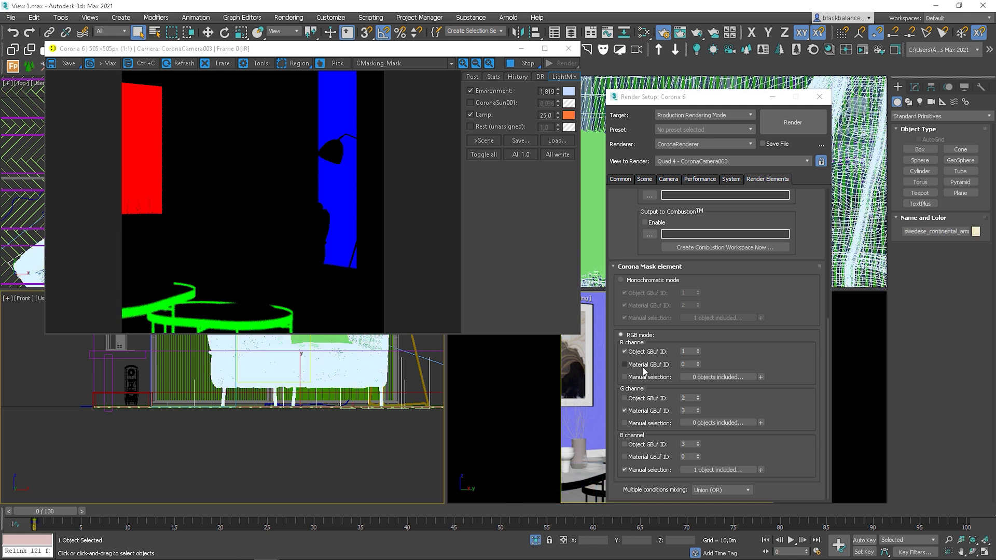
left_click(625, 377)
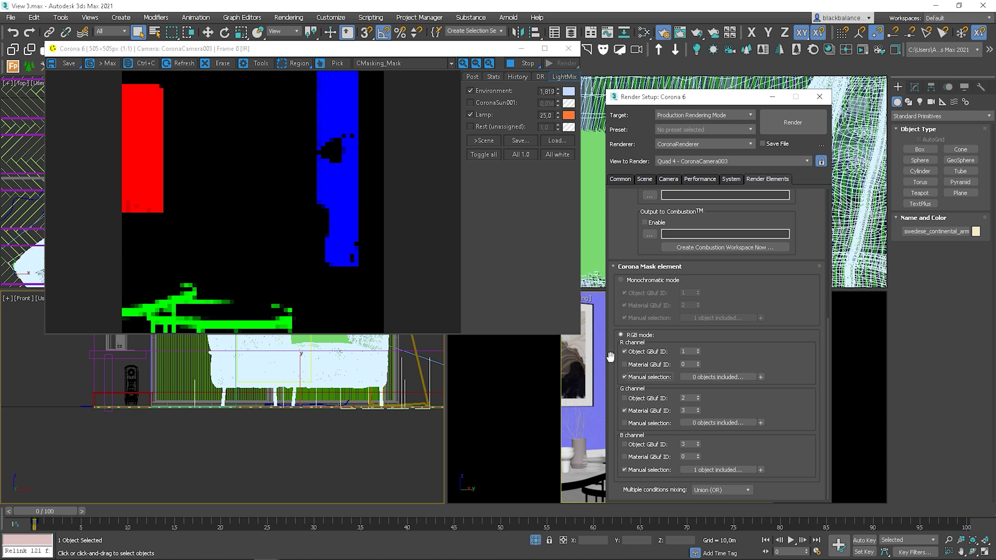
left_click(760, 377)
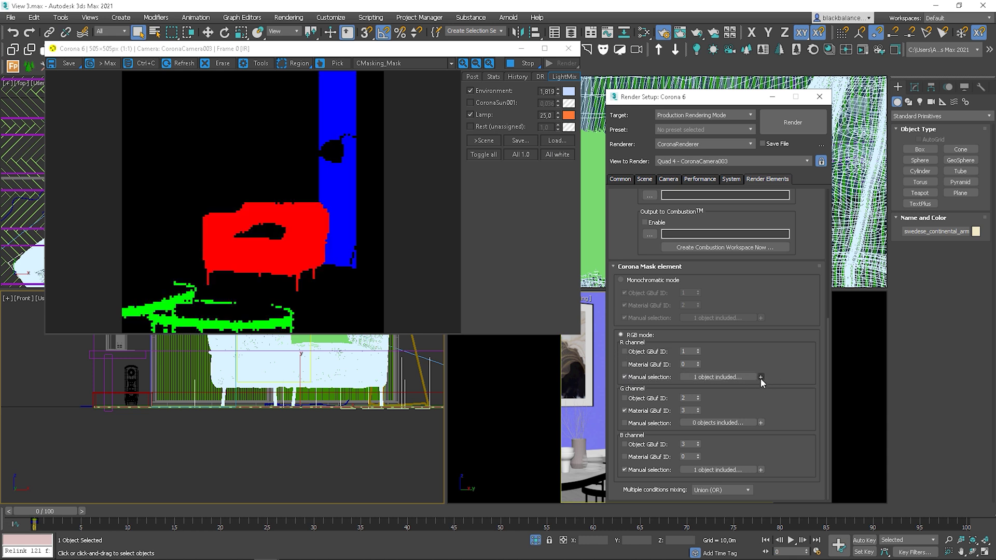
left_click(531, 62)
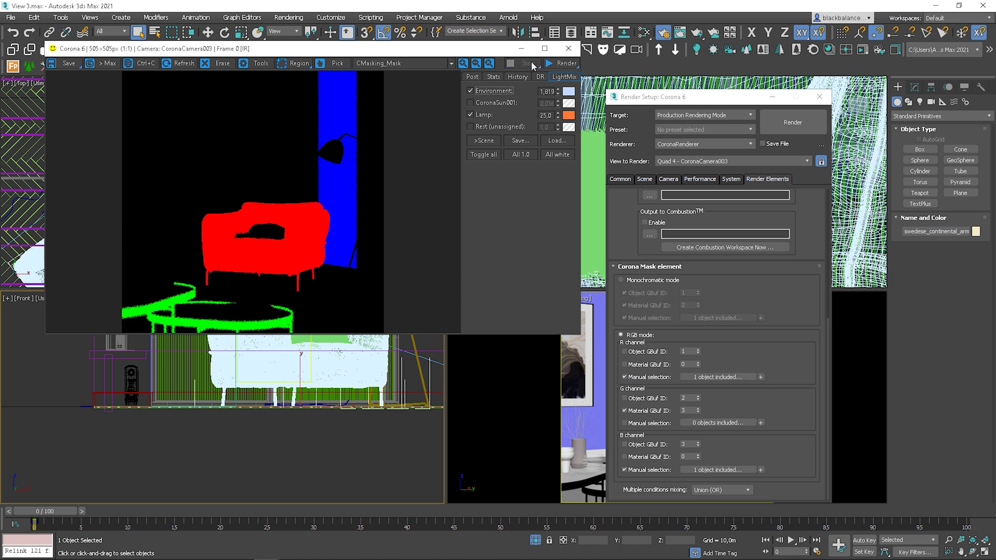
Display the CGeometry_ZDepth pass in the frame buffer and show that element's Corona Z-depth settings in Render Setup.
left_click(425, 59)
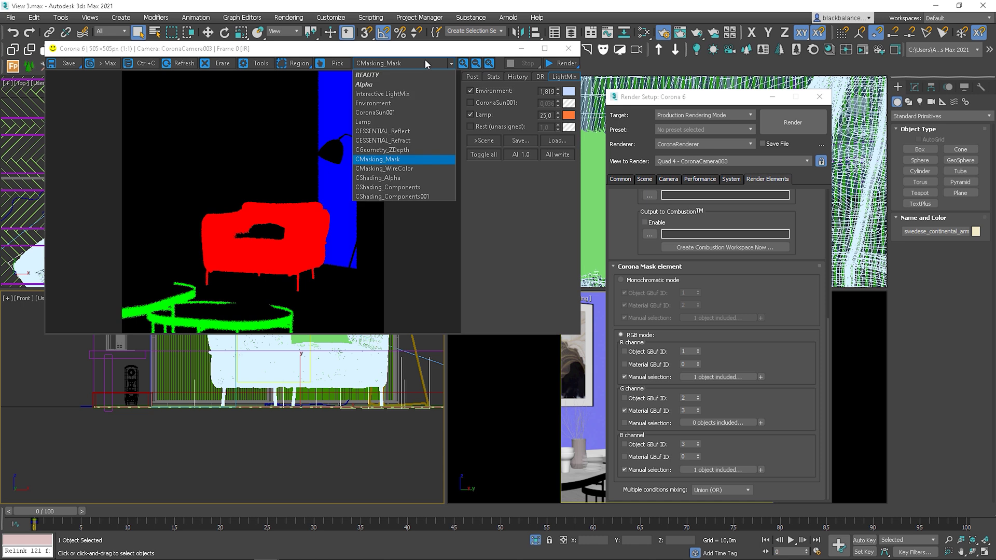
left_click(407, 150)
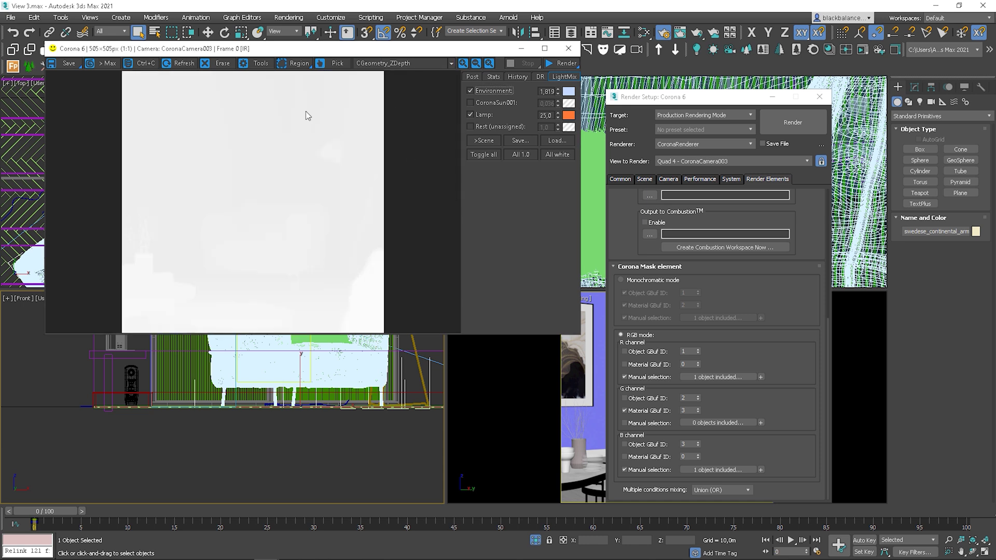
scroll(807, 463, "up", 5)
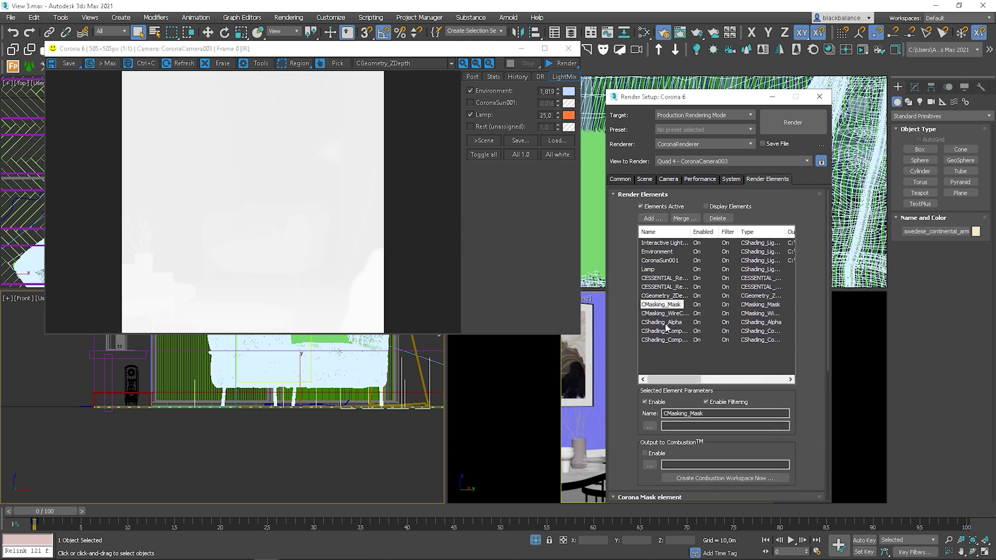
left_click(669, 296)
scroll(815, 458, "down", 2)
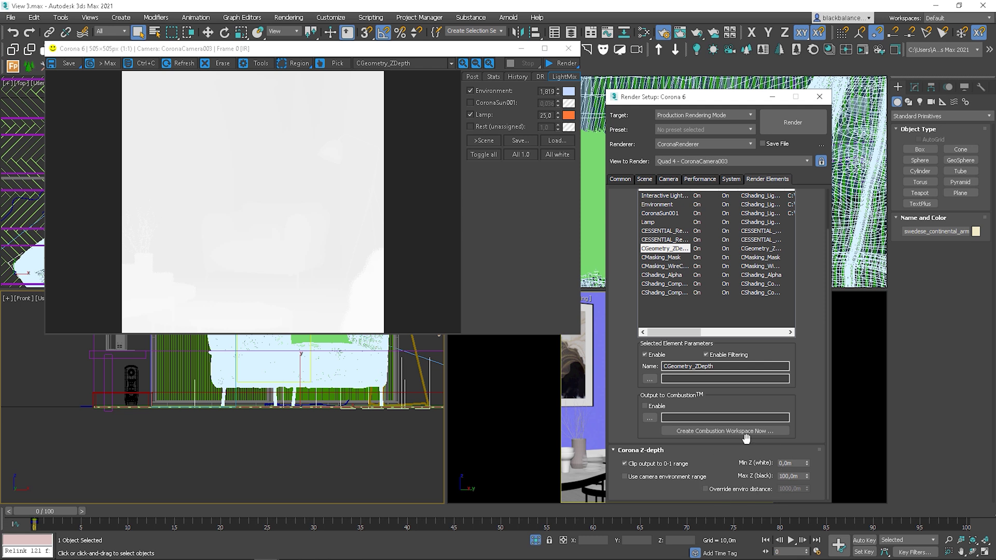
With the interactive render running, try Max Z (black) values of 2, 5, 6 and 7 m, settle on 8 m, and stop rendering.
left_click(802, 125)
left_click_drag(796, 473, 778, 476)
type("2")
key("Return")
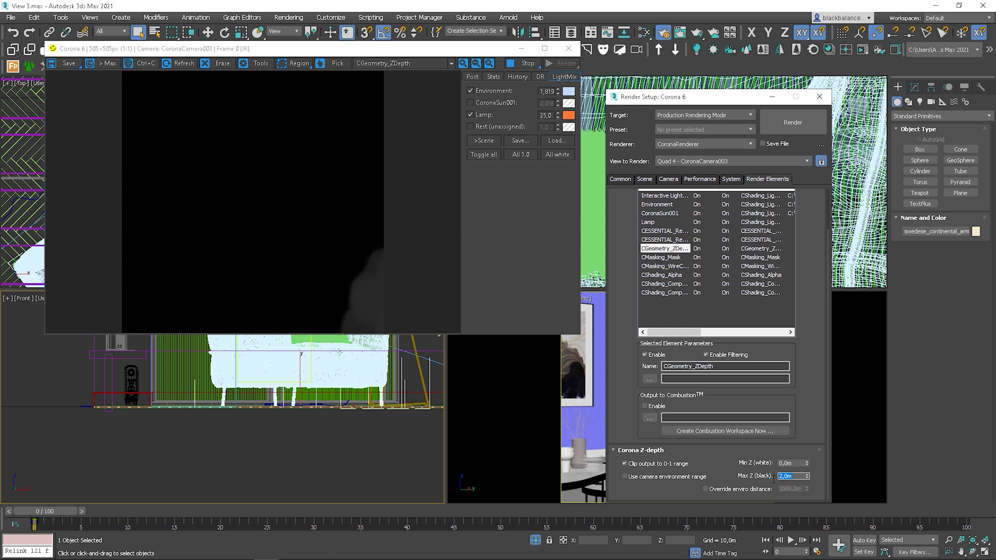
type("5")
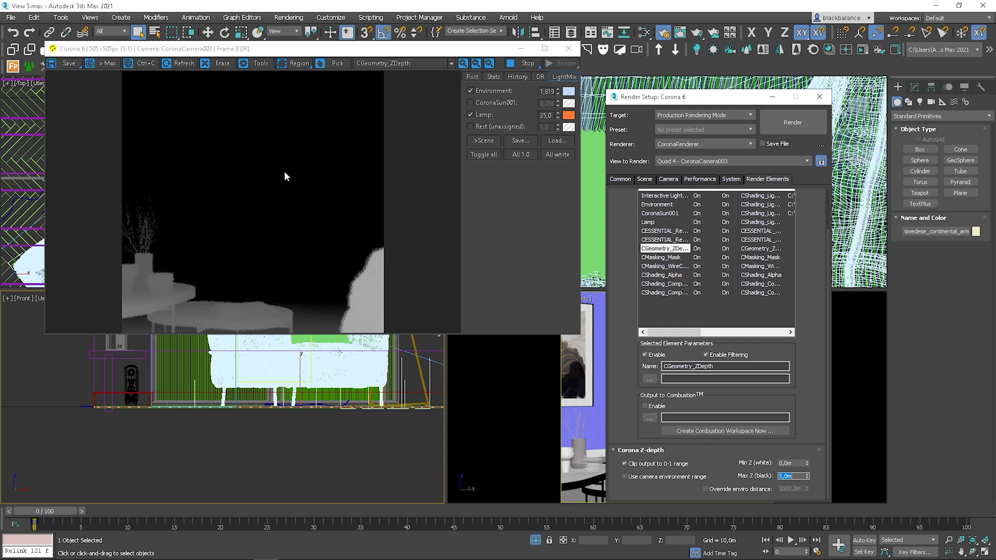
type("6")
key("Return")
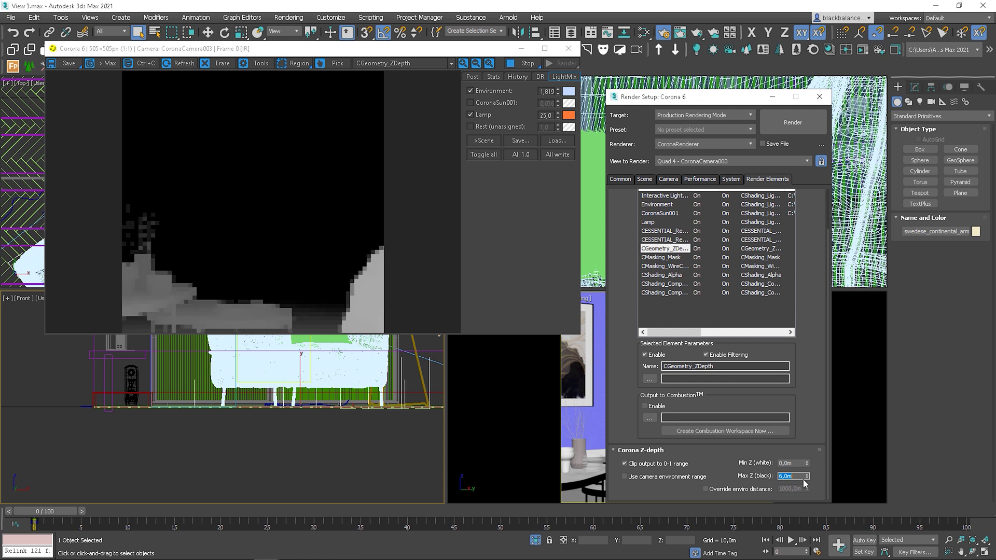
type("7")
key("Return")
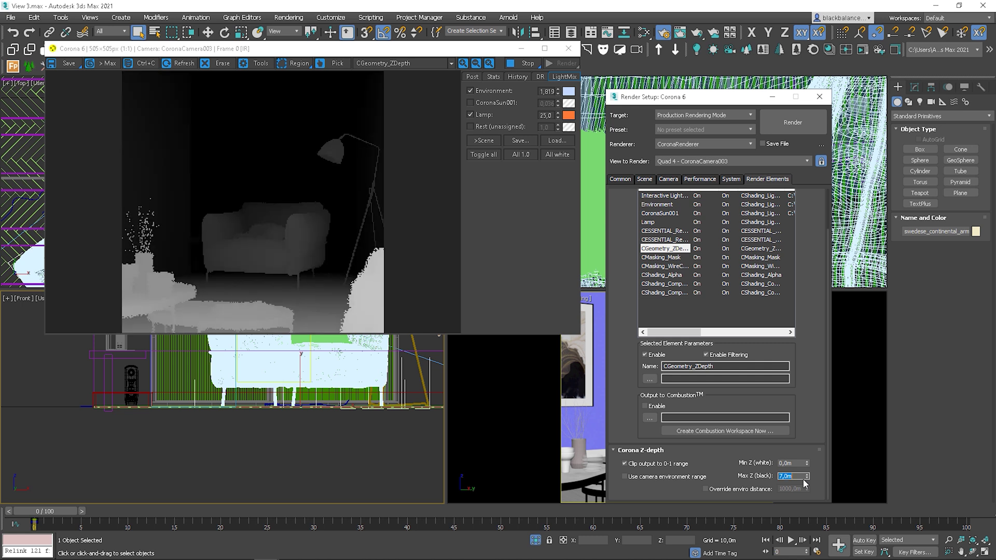
type("8")
key("Return")
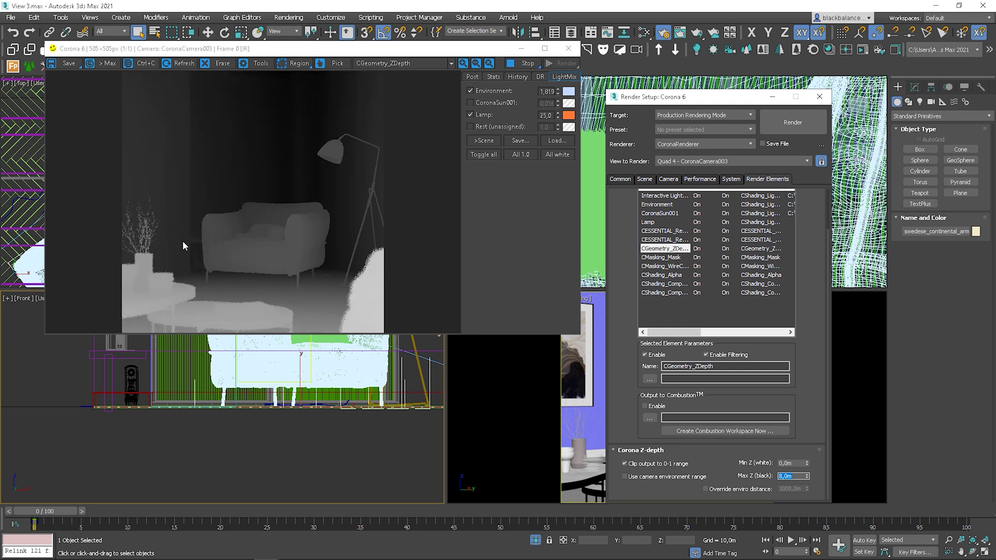
left_click(509, 67)
Switch the Front viewport to the Top view, select the CoronaCamera003 camera and show its depth of field parameters.
key("t")
left_click(247, 408)
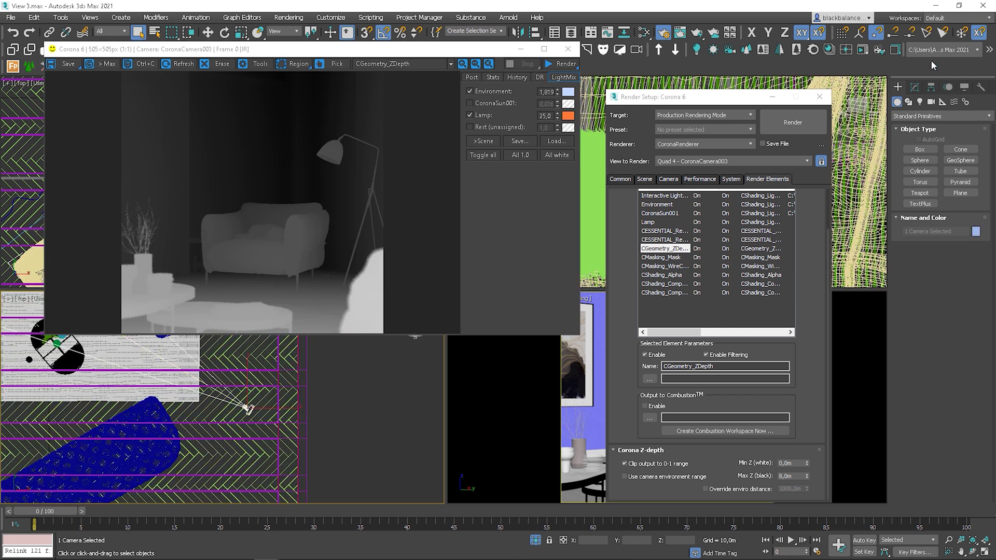
left_click(914, 86)
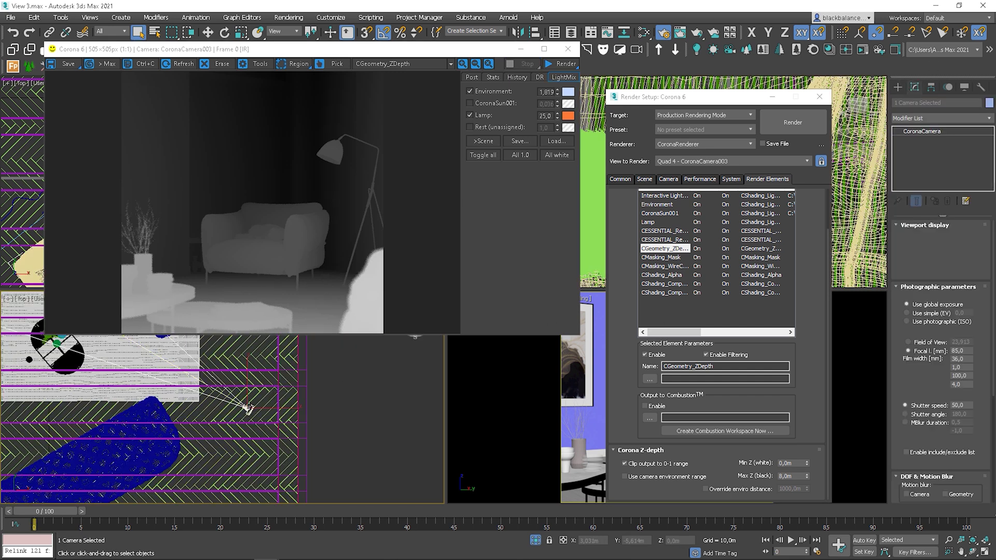
left_click_drag(935, 385, 935, 223)
left_click(918, 359)
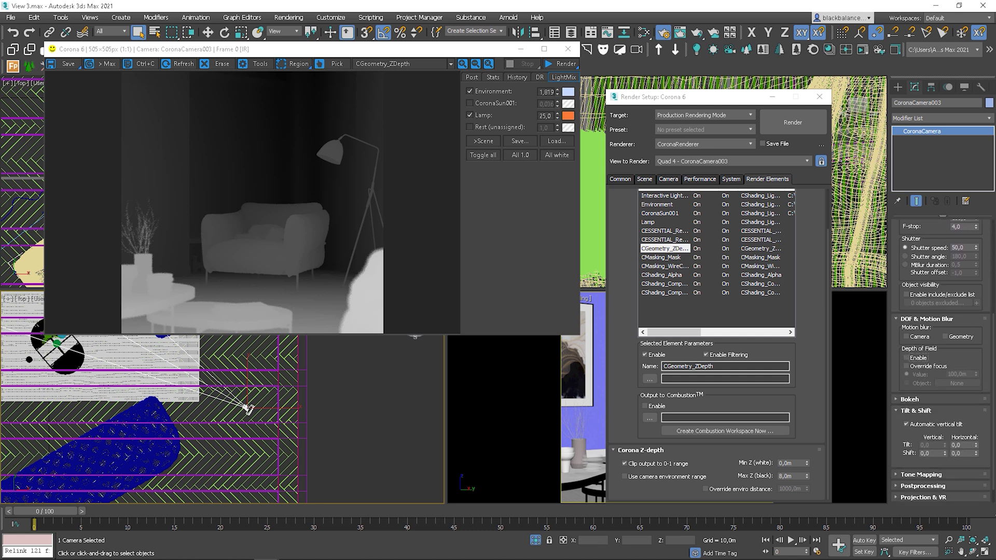
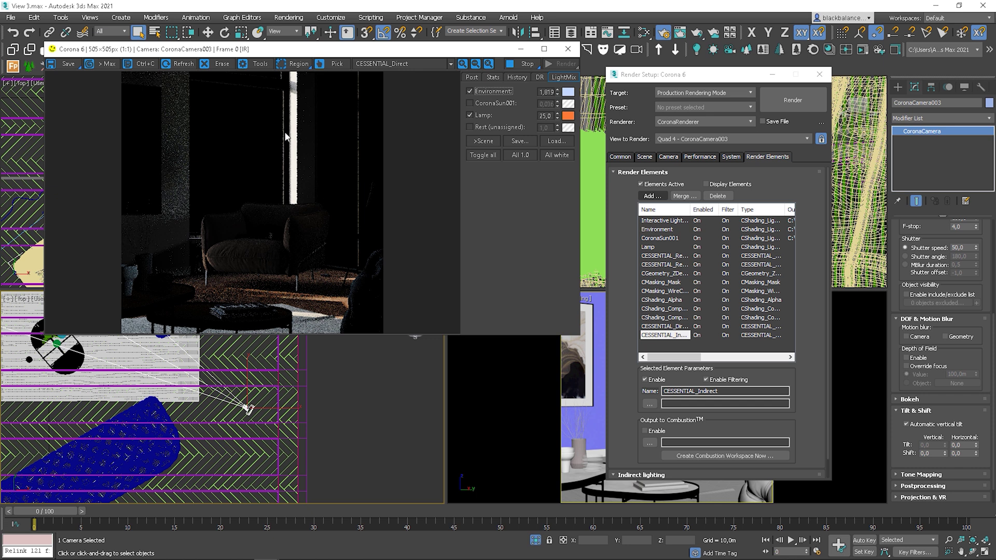
Display the CESSENTIAL_Indirect pass in the frame buffer and stop the interactive render.
left_click(449, 64)
left_click(408, 217)
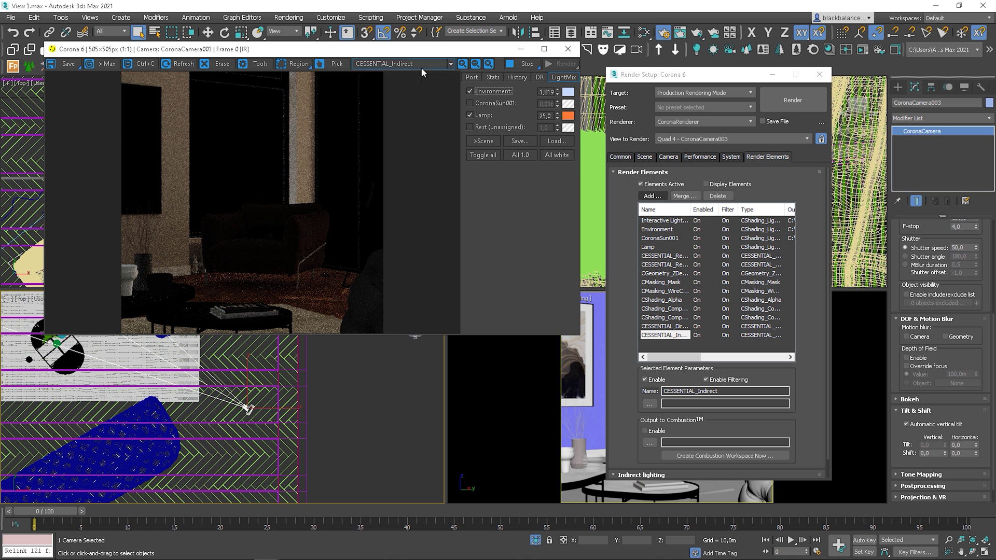
left_click(526, 64)
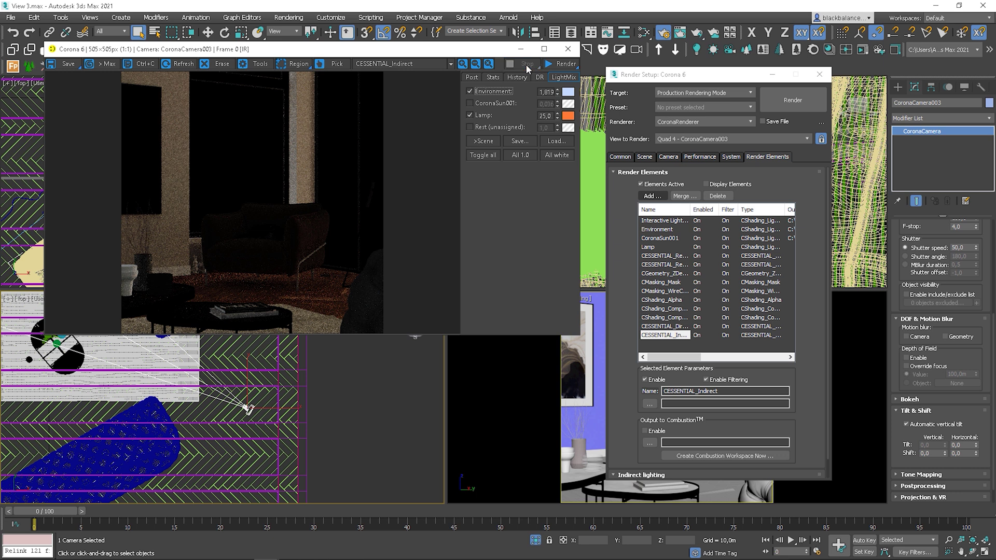
Exclude the material components of the CShading_Components element so that only direct Reflect remains.
left_click(671, 309)
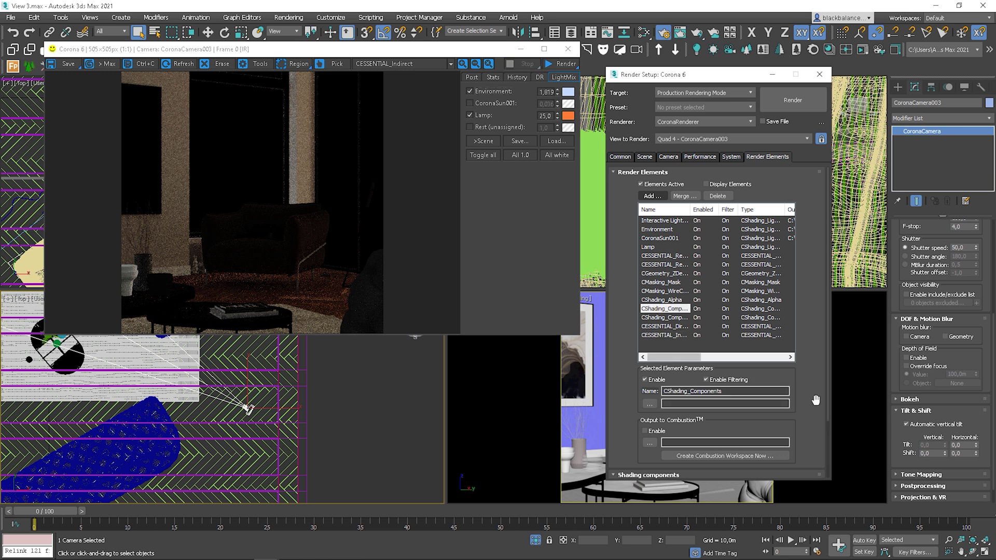
scroll(805, 422, "down", 3)
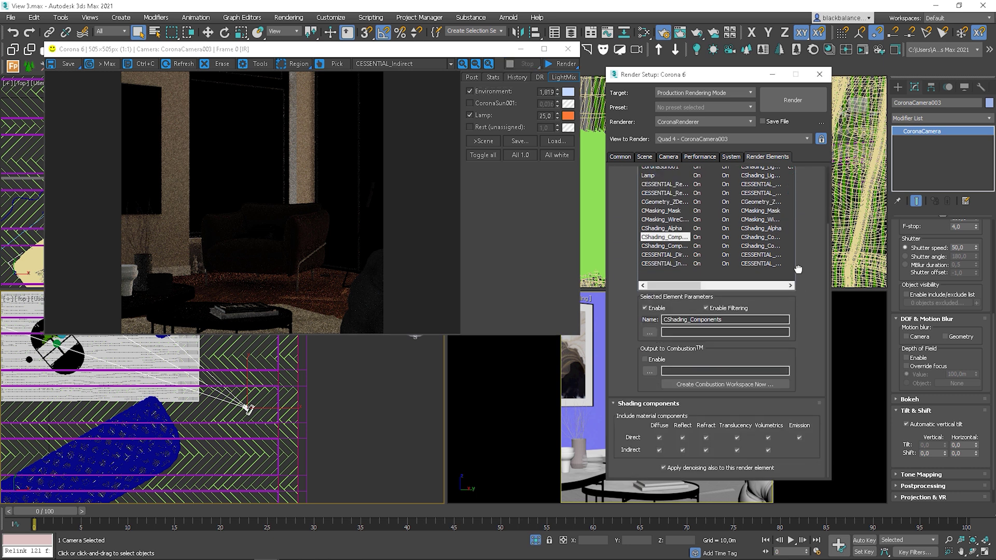
left_click(659, 438)
left_click(658, 450)
left_click(682, 450)
left_click(705, 450)
left_click(705, 437)
left_click(737, 438)
left_click(768, 437)
left_click(767, 450)
Exclude the material components of the CShading_Components001 element so that only indirect Reflect remains.
left_click(674, 246)
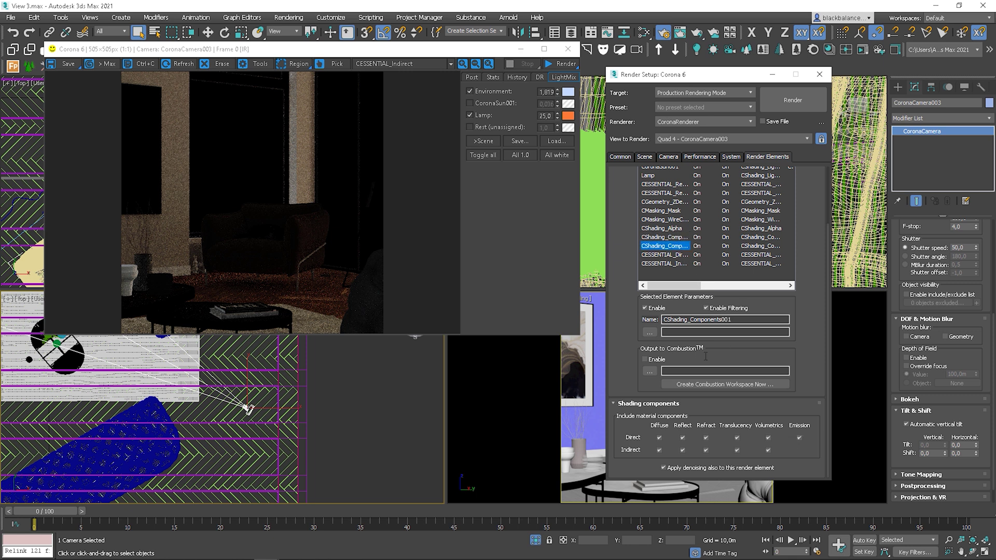
left_click(682, 437)
left_click(659, 450)
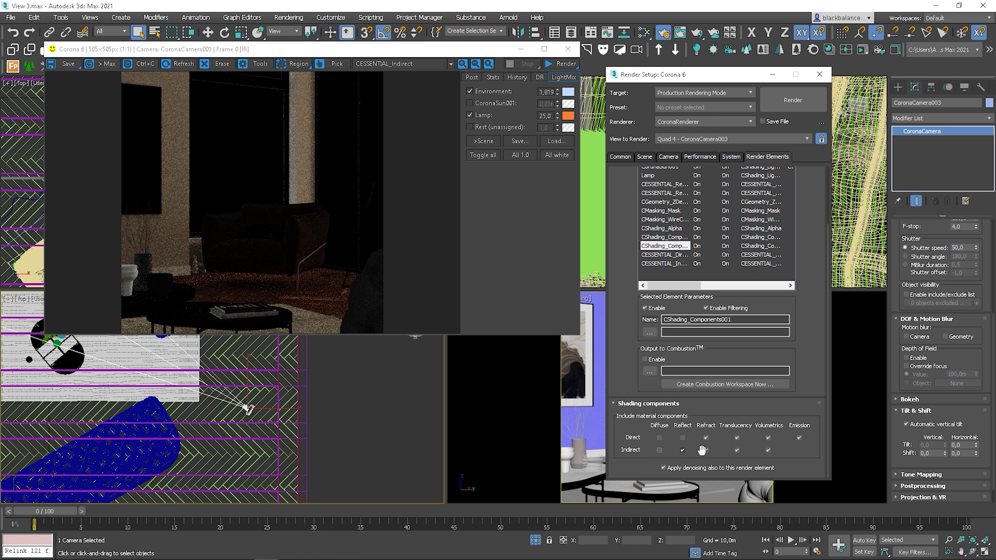
left_click(737, 438)
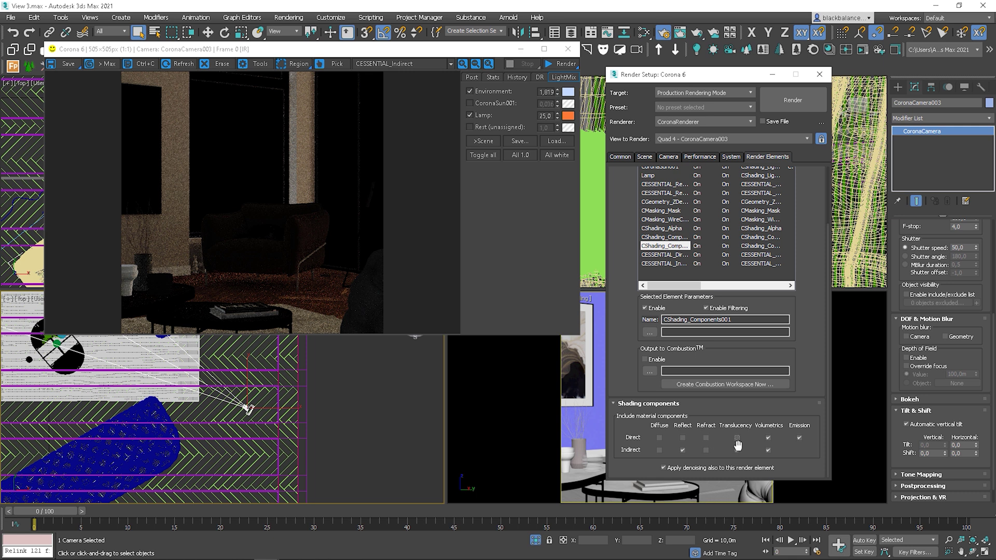
left_click(768, 437)
left_click(799, 438)
Compare the CShading_Components, CShading_Components001 and CESSENTIAL_Reflect passes in the frame buffer.
left_click(403, 64)
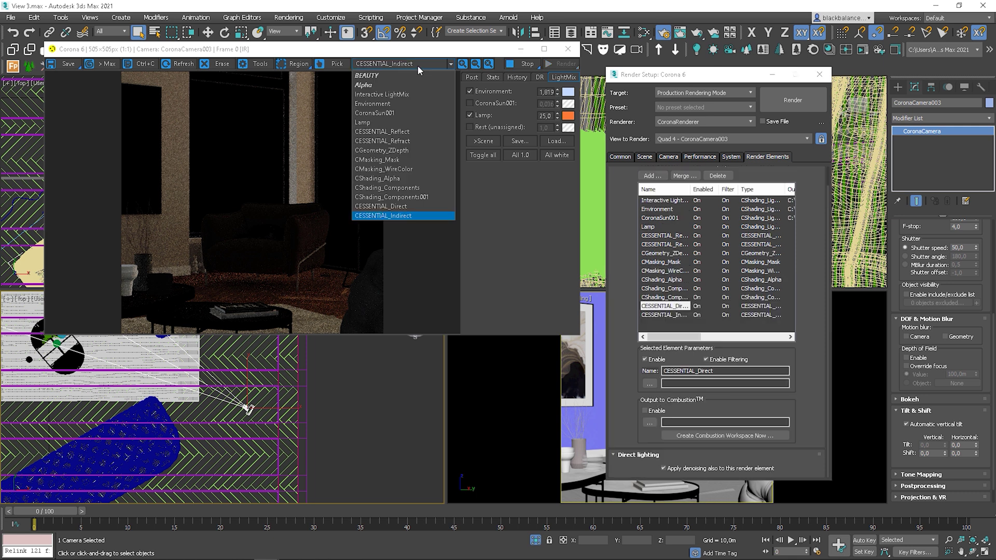
left_click(408, 188)
left_click(443, 67)
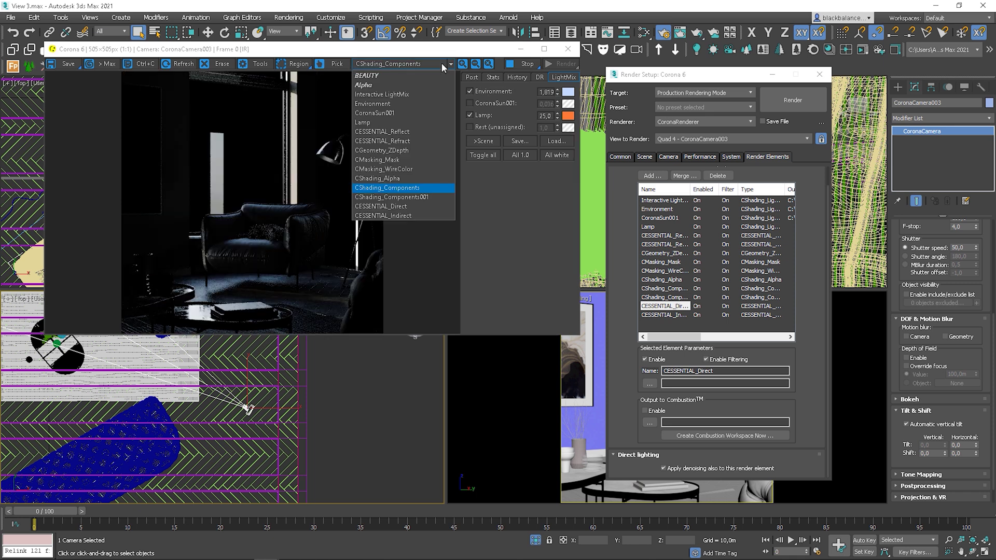
left_click(427, 197)
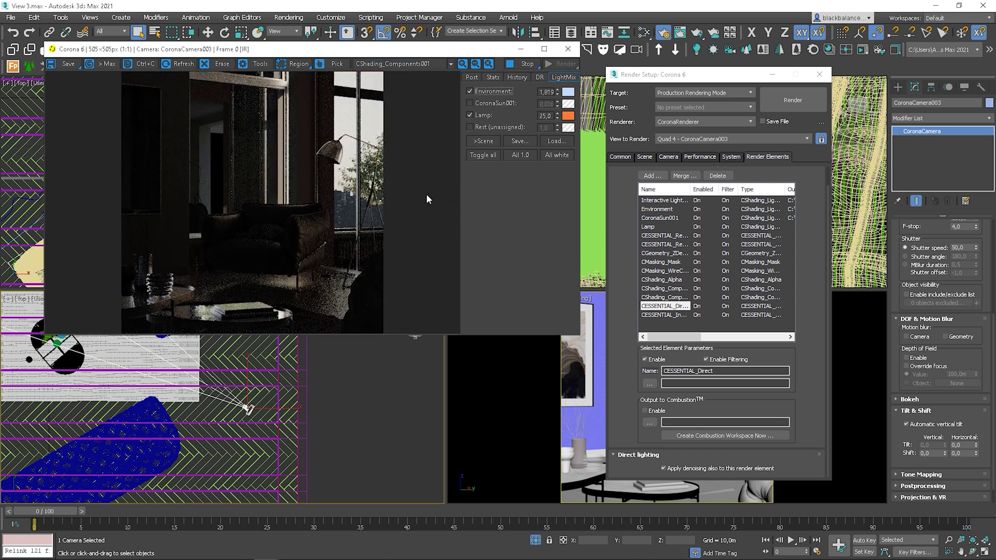
left_click(416, 67)
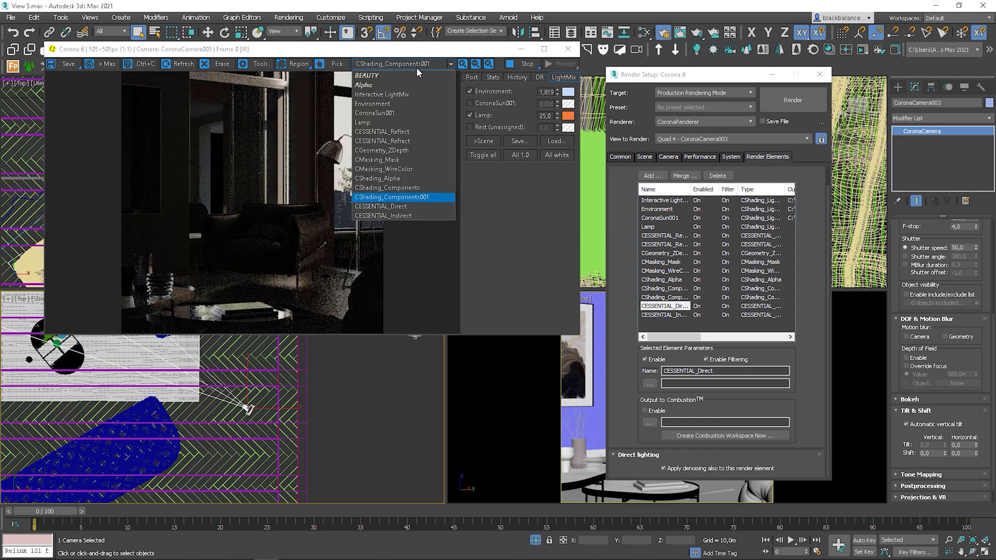
left_click(392, 132)
Show the Shading components settings of the CShading_Components element in Render Setup.
scroll(716, 260, "up", 1)
left_click(670, 309)
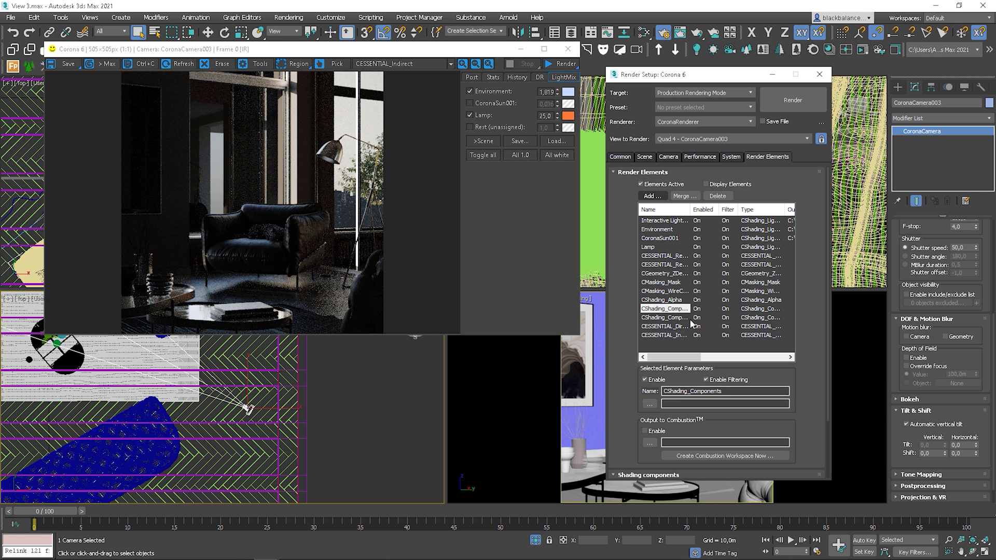
scroll(806, 421, "down", 3)
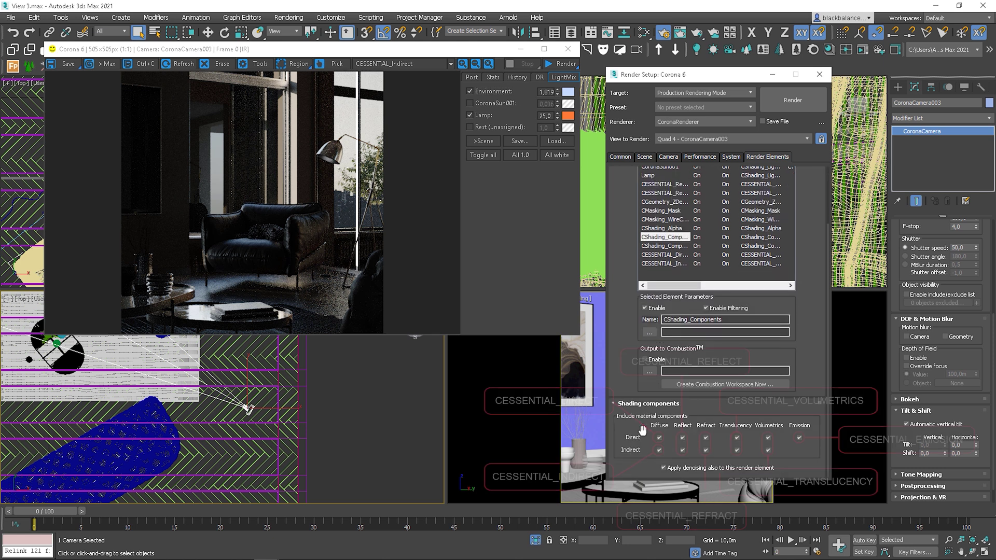